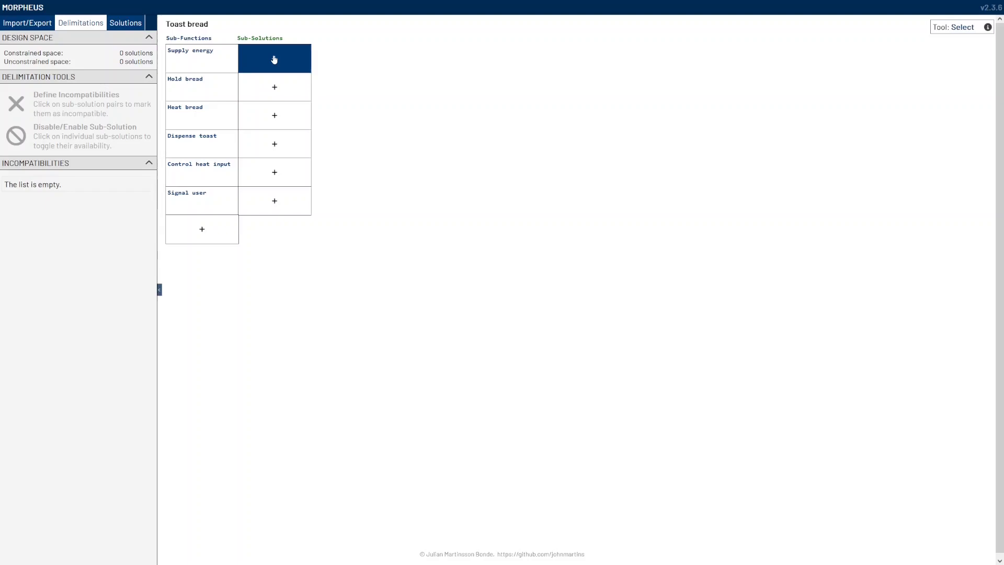
Add the sub-solutions Electricity, Wood, Gas, Light from the sun and Battery to the Supply energy sub-function.
{"action": "left_click", "coordinate": [278, 52]}
{"action": "type", "text": "Electricity"}
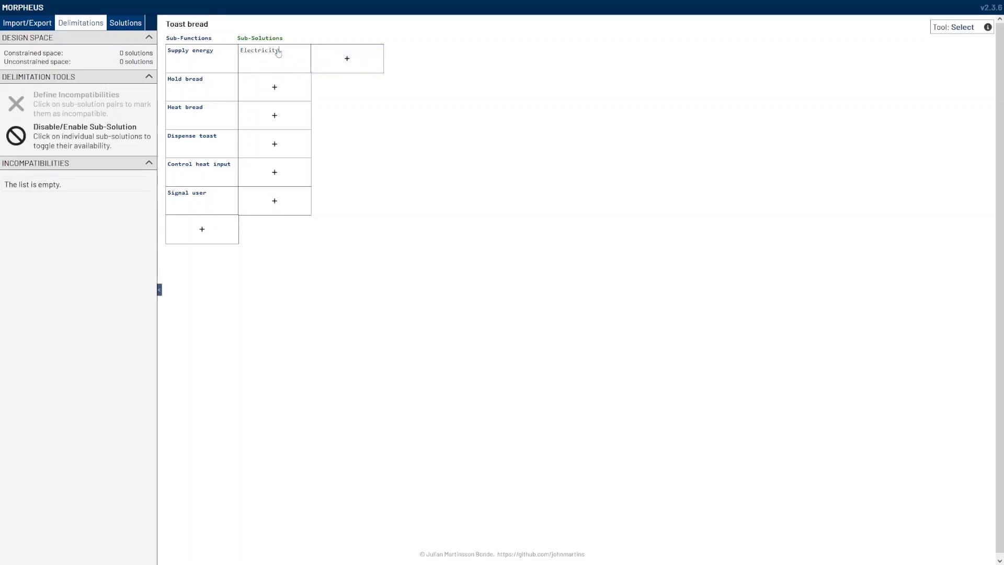
{"action": "left_click", "coordinate": [349, 57]}
{"action": "type", "text": "Wood"}
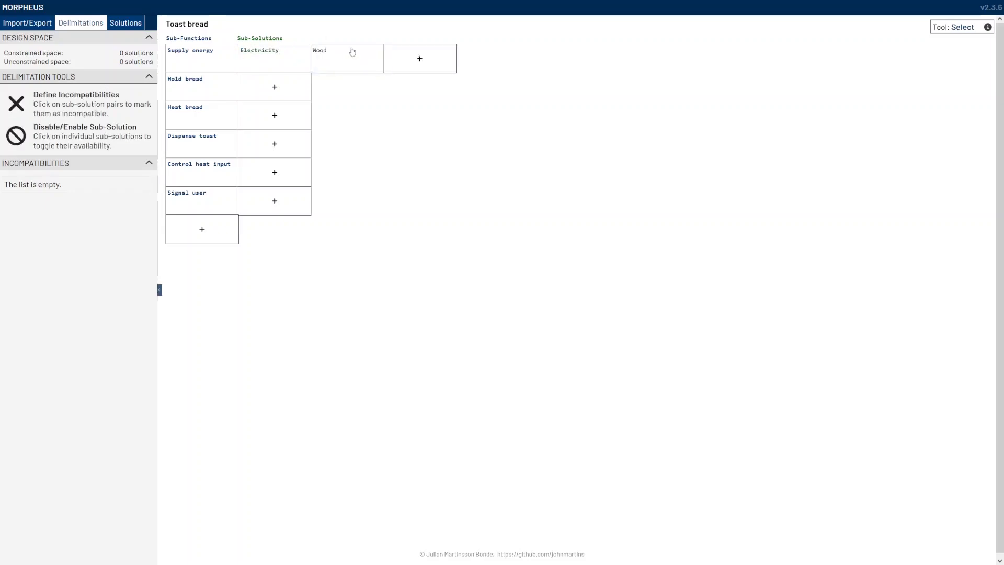
{"action": "left_click", "coordinate": [432, 60]}
{"action": "type", "text": "Gas"}
{"action": "left_click", "coordinate": [502, 58]}
{"action": "type", "text": "Light from the sun"}
{"action": "left_click", "coordinate": [564, 58]}
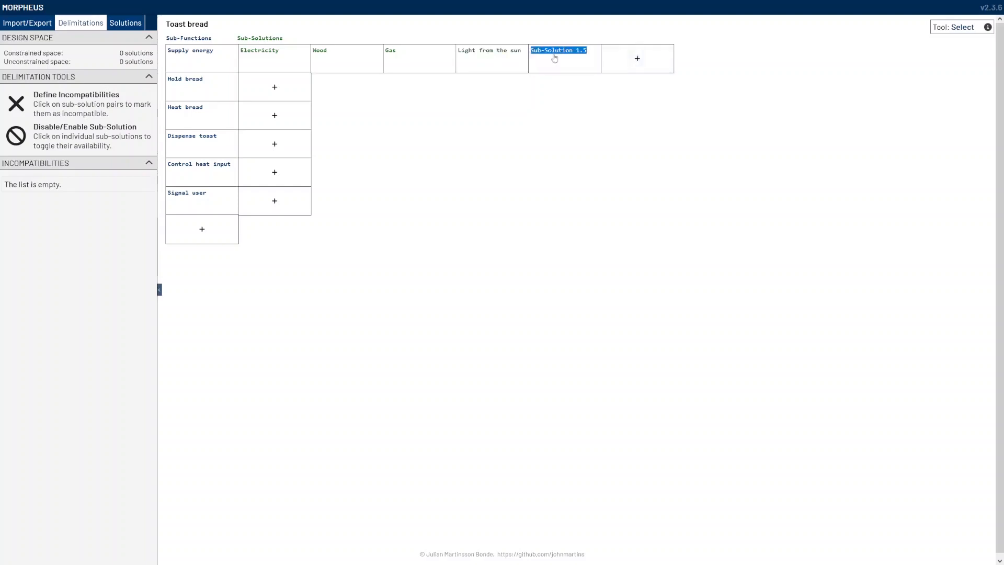
{"action": "type", "text": "Battery"}
{"action": "key", "text": "Return"}
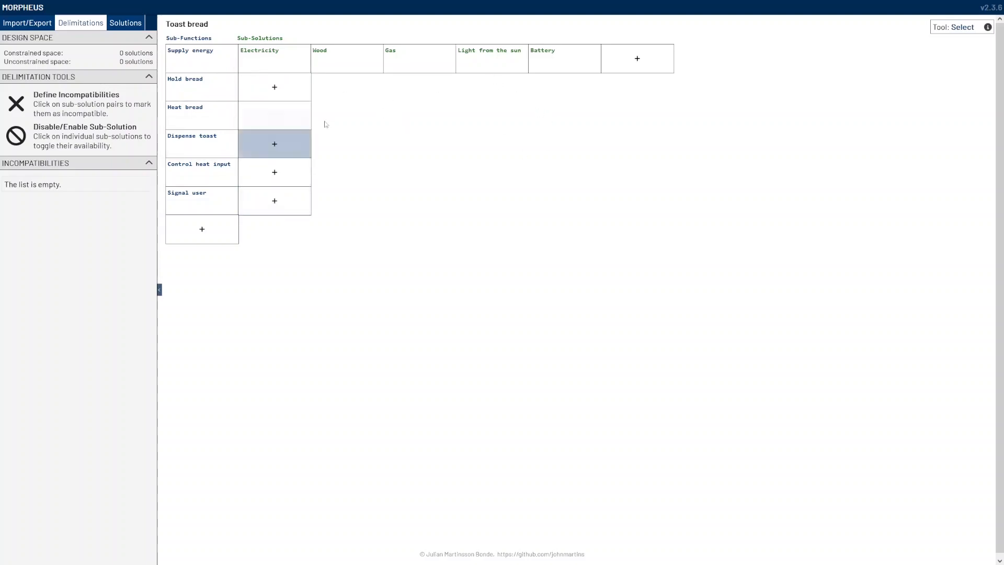
Add the sub-solutions Cradle, Skewer, Clamps and Grate to the Hold bread sub-function.
{"action": "left_click", "coordinate": [294, 92]}
{"action": "type", "text": "Cradle"}
{"action": "left_click", "coordinate": [345, 85]}
{"action": "type", "text": "Skewer"}
{"action": "left_click", "coordinate": [419, 86]}
{"action": "type", "text": "Clamps"}
{"action": "left_click", "coordinate": [491, 87]}
{"action": "type", "text": "Grate"}
Add the sub-solutions Fire underneath bread, Heat element and Focus light on bread with mirrors to the Heat bread sub-function.
{"action": "left_click", "coordinate": [274, 115]}
{"action": "type", "text": "Fire underneath bread"}
{"action": "left_click", "coordinate": [345, 115]}
{"action": "type", "text": "Heat element"}
{"action": "left_click", "coordinate": [419, 115]}
{"action": "type", "text": "Focus light on bread with mirrors"}
Add the sub-solutions Spring, Conveyor belt and N/A to the Dispense toast sub-function.
{"action": "left_click", "coordinate": [275, 143]}
{"action": "type", "text": "Spring"}
{"action": "left_click", "coordinate": [345, 143]}
{"action": "type", "text": "Conveyor belt"}
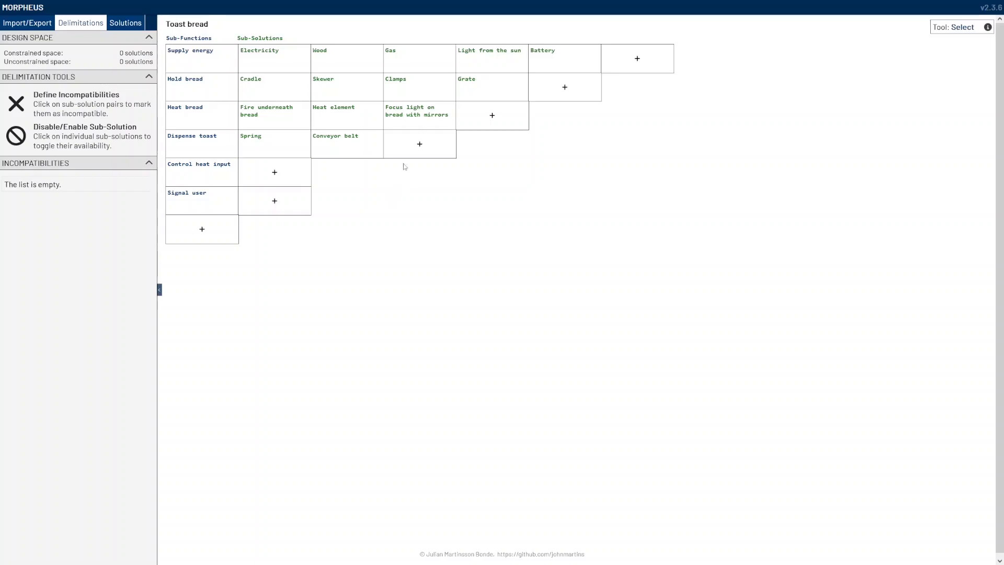
{"action": "left_click", "coordinate": [413, 154]}
{"action": "double_click", "coordinate": [426, 140]}
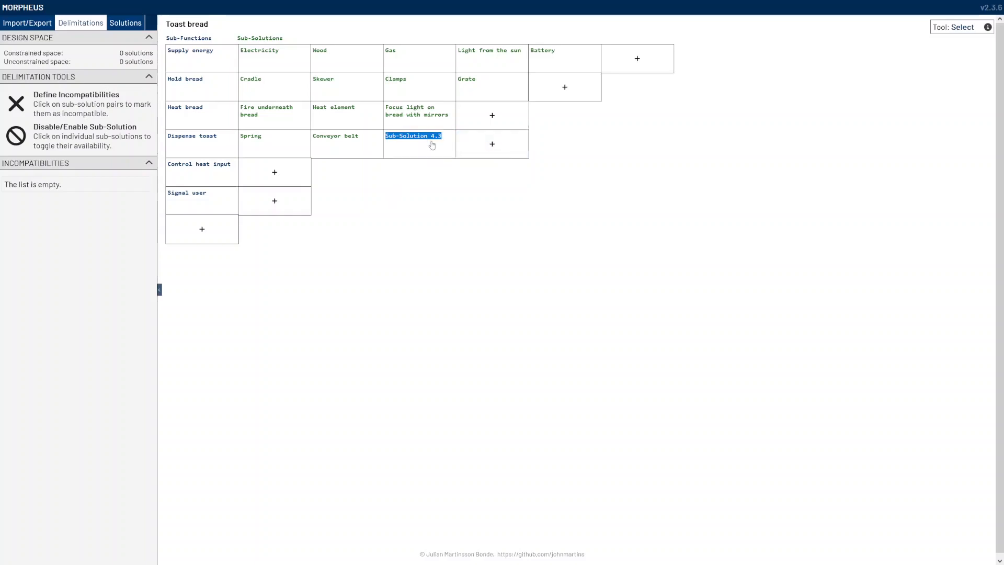
{"action": "type", "text": "N/A"}
{"action": "mouse_move", "coordinate": [177, 147]}
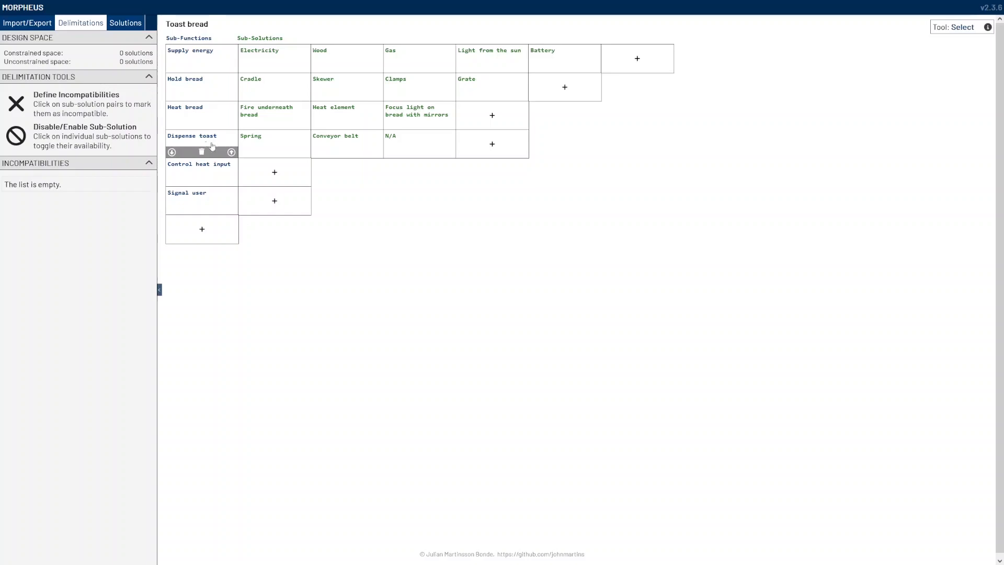
{"action": "mouse_move", "coordinate": [321, 144]}
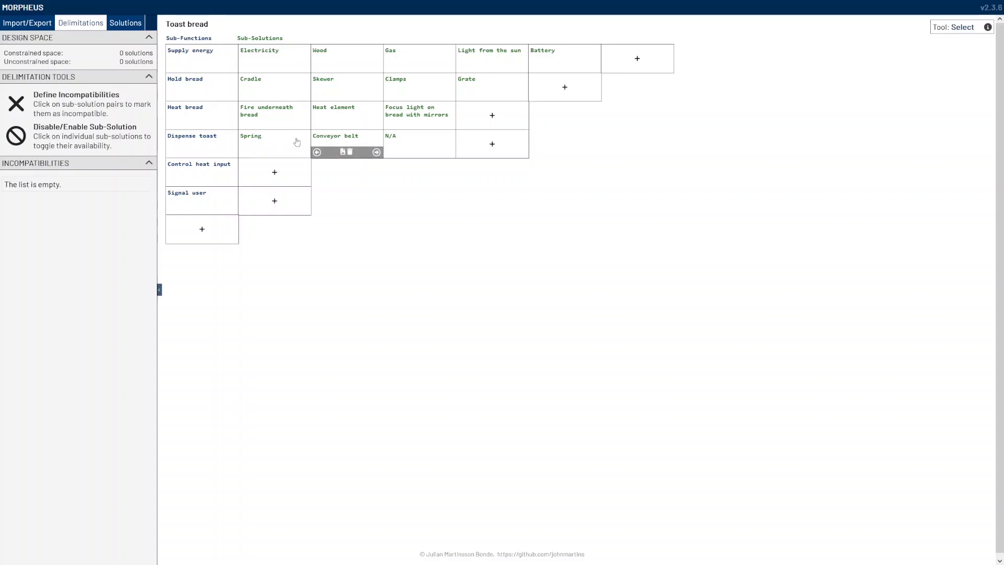
{"action": "mouse_move", "coordinate": [387, 138]}
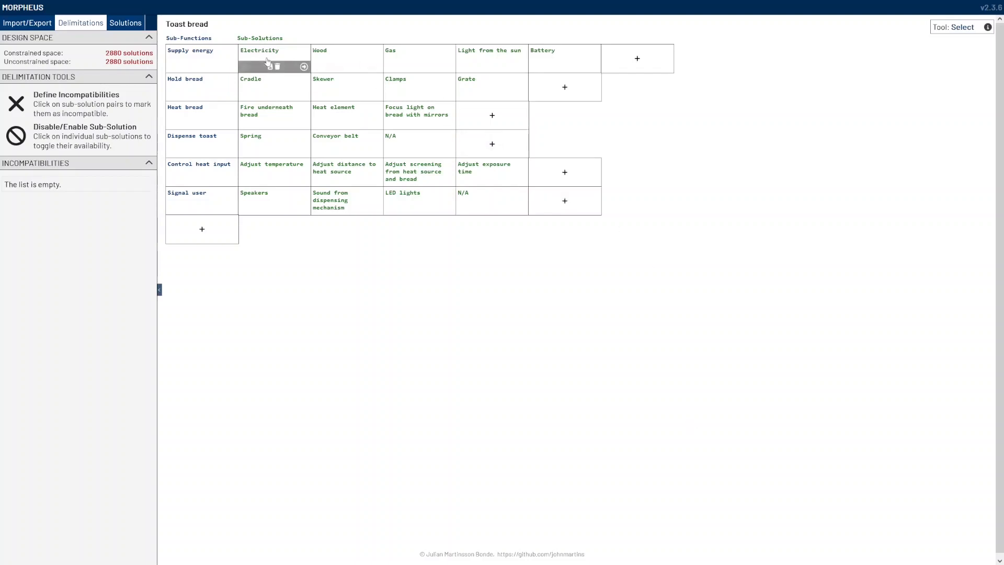
{"action": "mouse_move", "coordinate": [498, 95]}
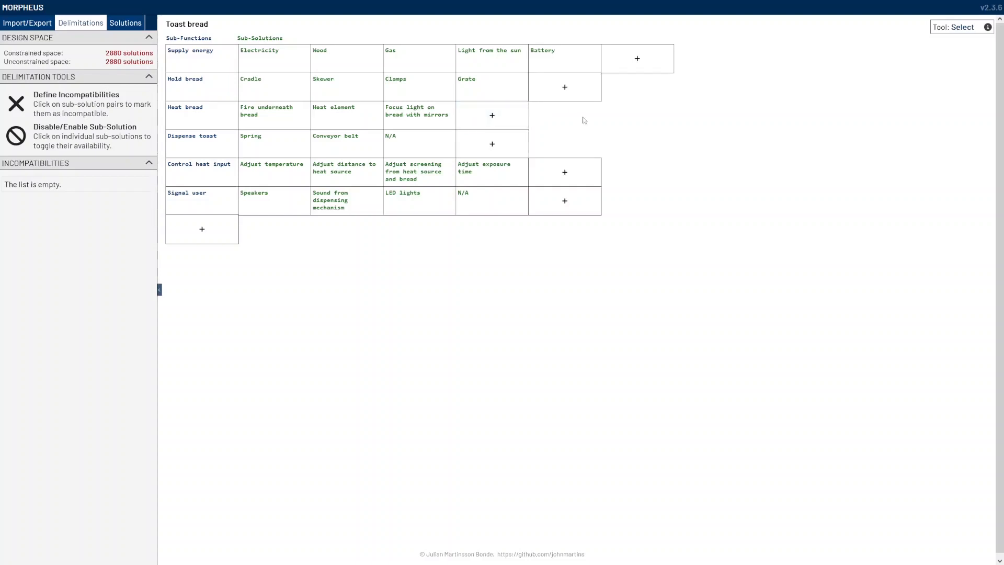
{"action": "mouse_move", "coordinate": [408, 121]}
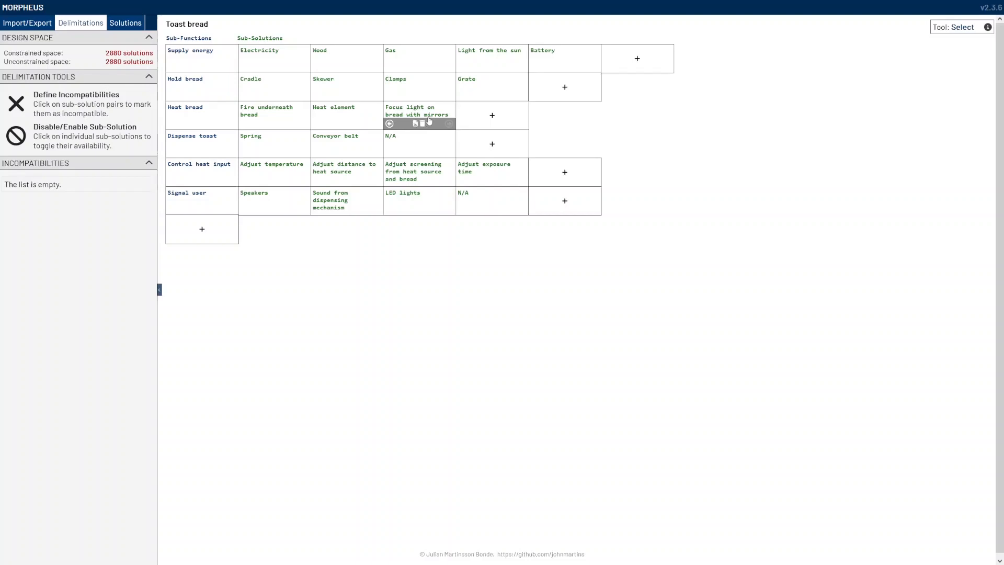
Attach the image focus-light.PNG to Focus light on bread with mirrors and heat-time.PNG to Adjust exposure time.
{"action": "mouse_move", "coordinate": [192, 119]}
{"action": "left_click", "coordinate": [414, 124]}
{"action": "left_click", "coordinate": [193, 134]}
{"action": "double_click", "coordinate": [194, 134]}
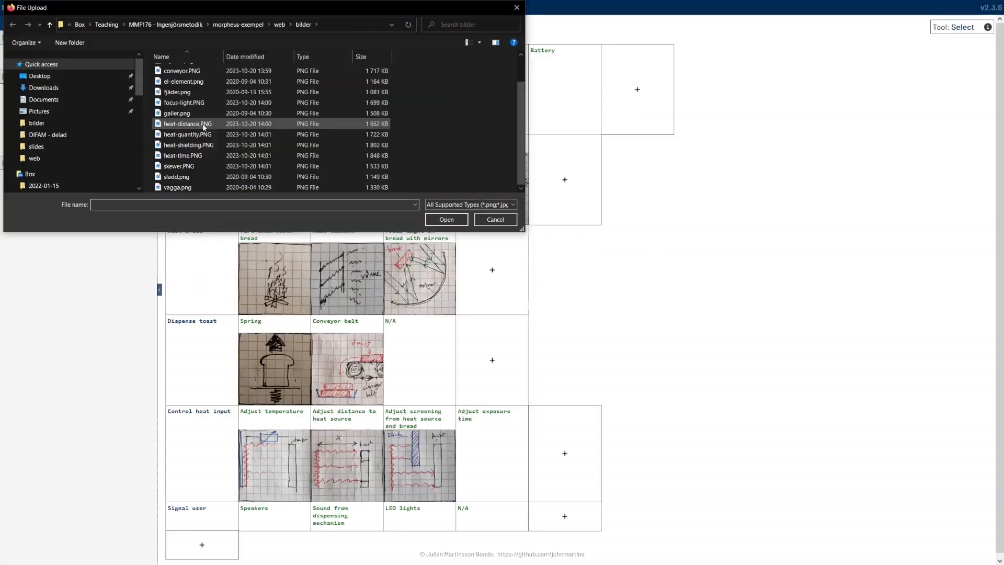
{"action": "left_click", "coordinate": [183, 156]}
{"action": "left_click", "coordinate": [442, 220]}
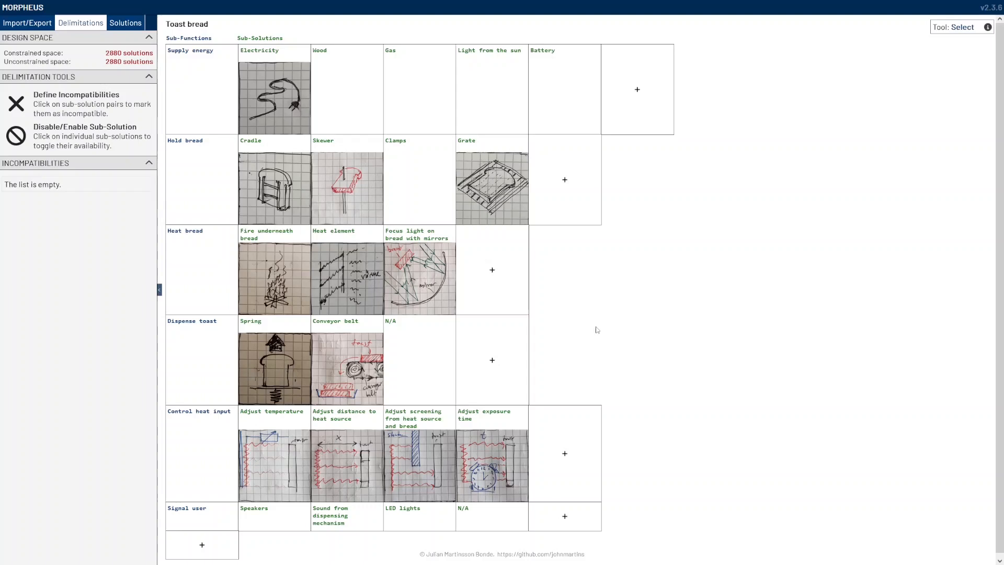
Save the Toast bread matrix data as a JSON export.
{"action": "mouse_move", "coordinate": [210, 424]}
{"action": "left_click", "coordinate": [29, 26]}
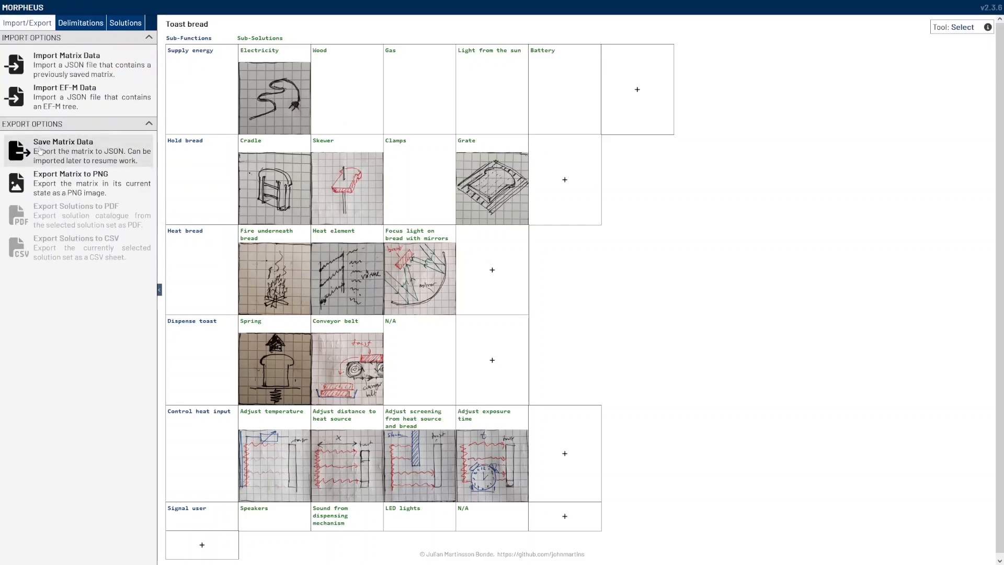
{"action": "left_click", "coordinate": [104, 154]}
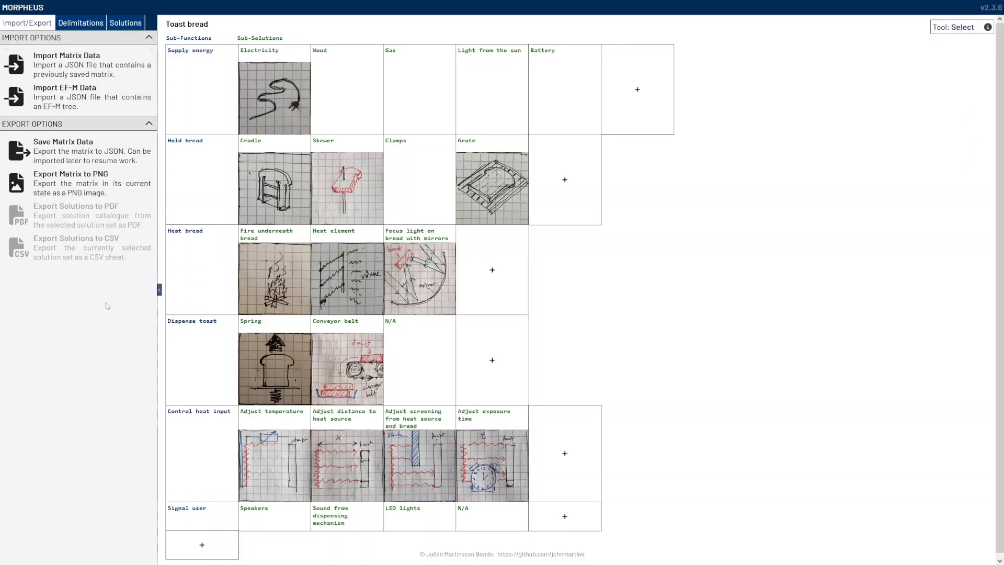
Define Gas and Wood as each incompatible with the Focus light on bread with mirrors sub-solution.
{"action": "left_click", "coordinate": [81, 26]}
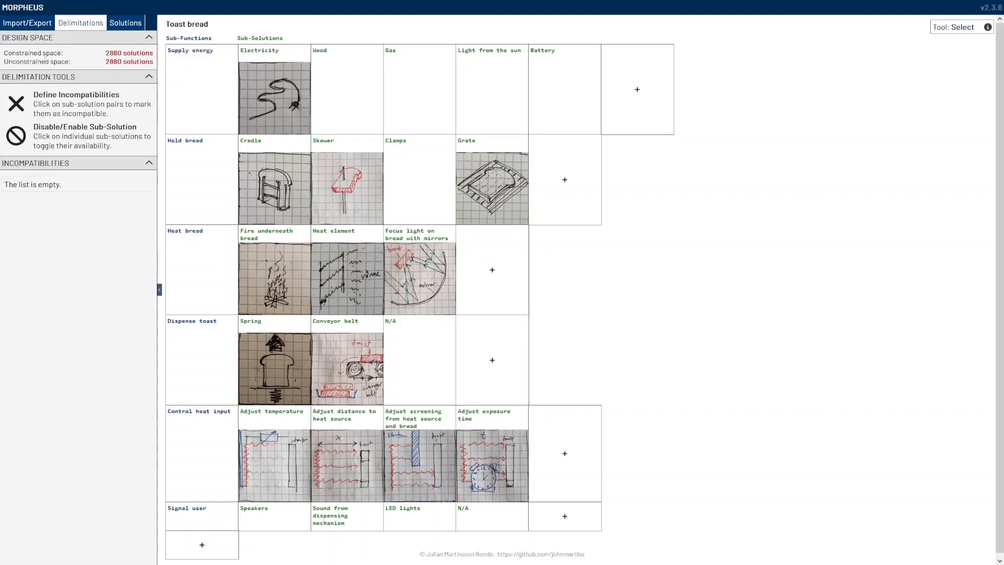
{"action": "left_click_drag", "start_coordinate": [8, 62], "coordinate": [62, 62]}
{"action": "left_click", "coordinate": [106, 63]}
{"action": "mouse_move", "coordinate": [263, 101]}
{"action": "left_click", "coordinate": [80, 109]}
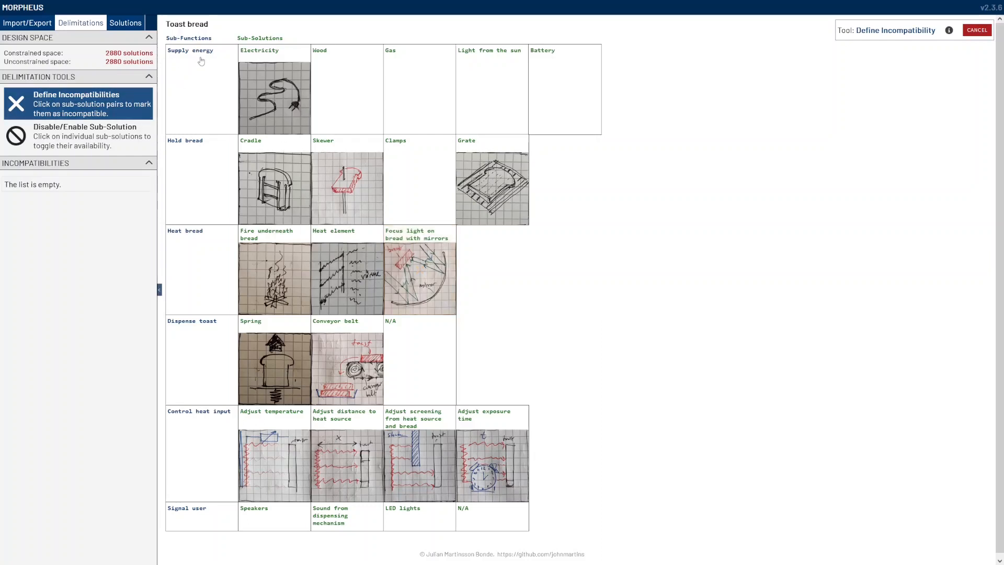
{"action": "left_click", "coordinate": [435, 91]}
{"action": "left_click", "coordinate": [421, 279]}
{"action": "left_click", "coordinate": [375, 113]}
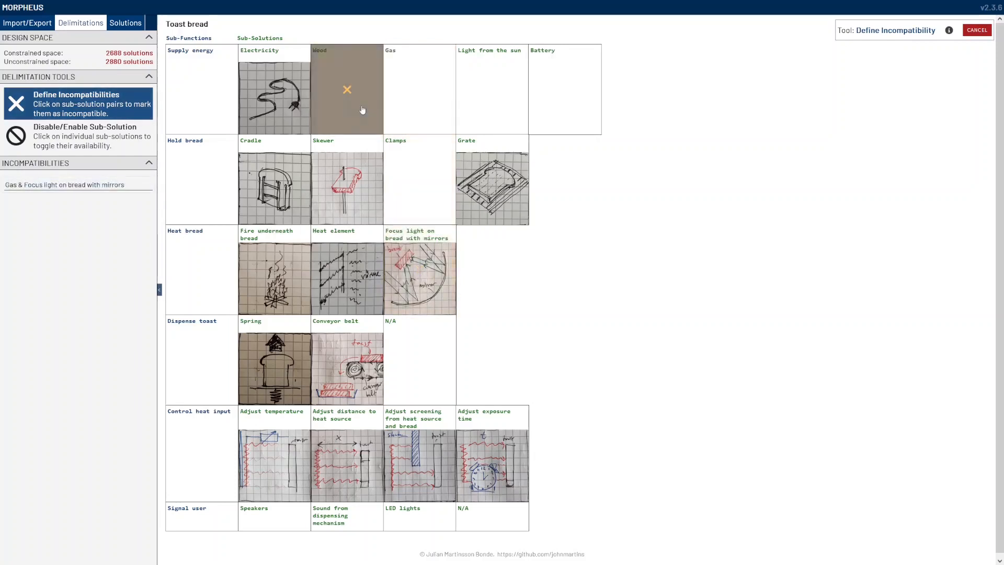
{"action": "left_click", "coordinate": [426, 256]}
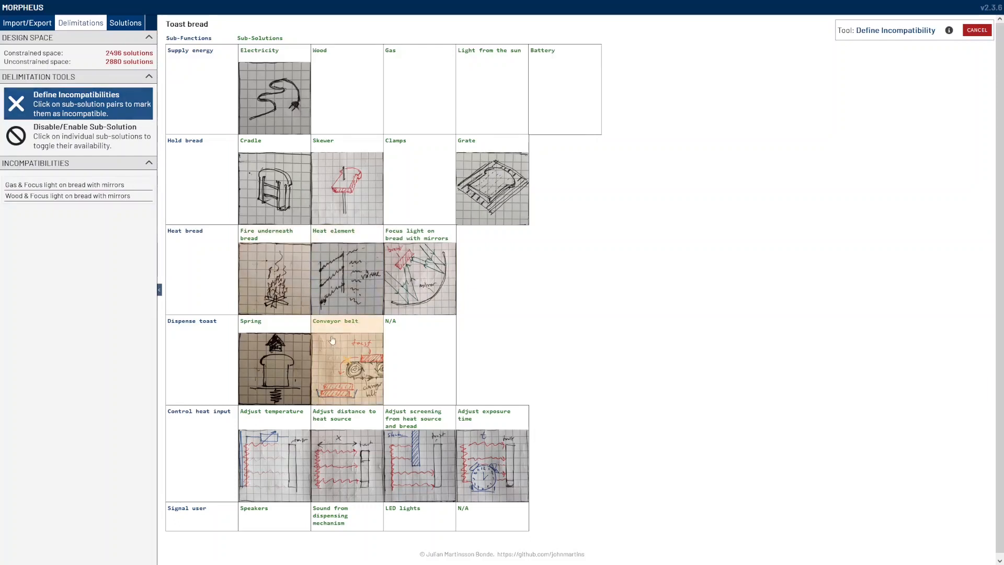
Define Conveyor belt as incompatible with Clamps.
{"action": "left_click", "coordinate": [416, 166]}
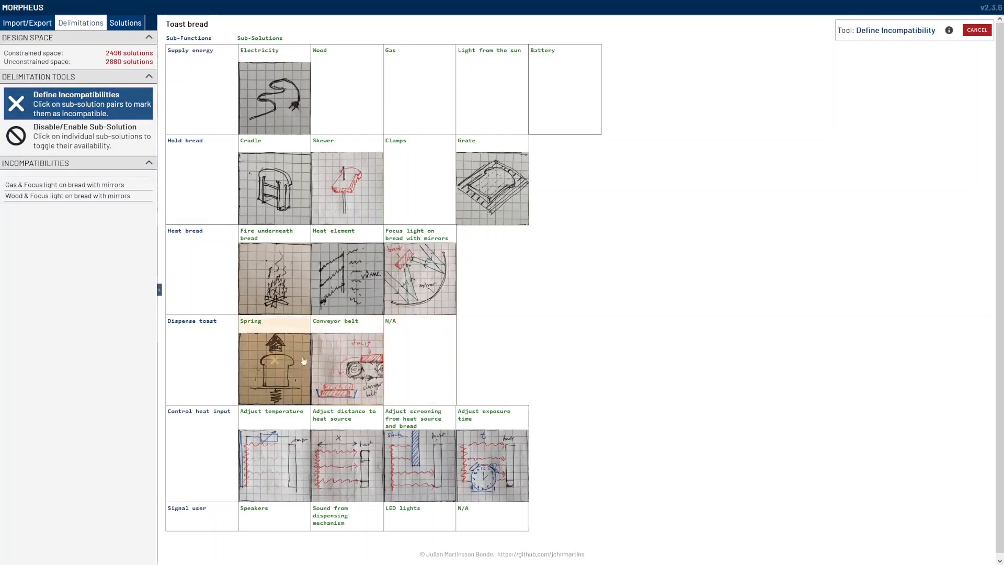
{"action": "left_click", "coordinate": [347, 359]}
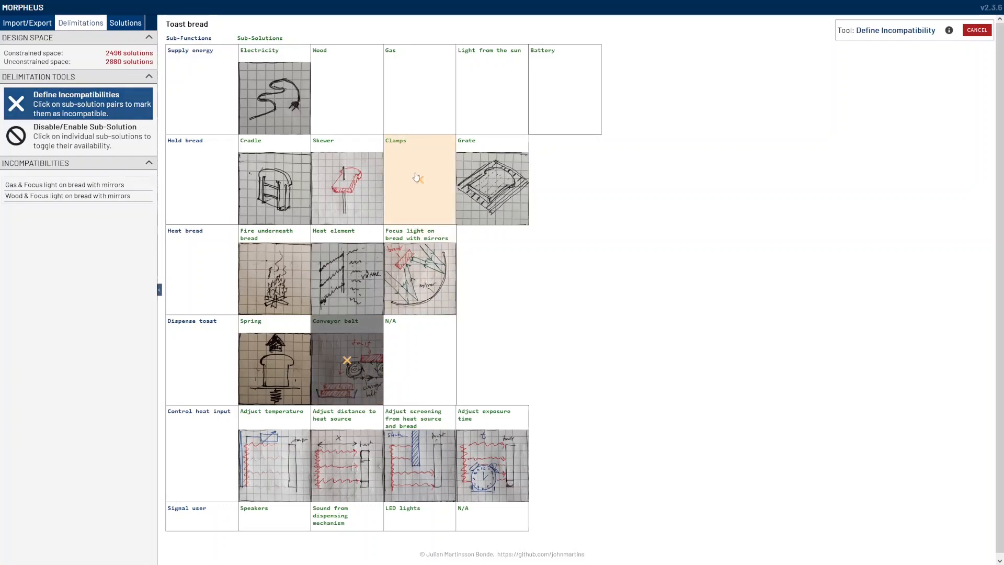
{"action": "left_click", "coordinate": [416, 177]}
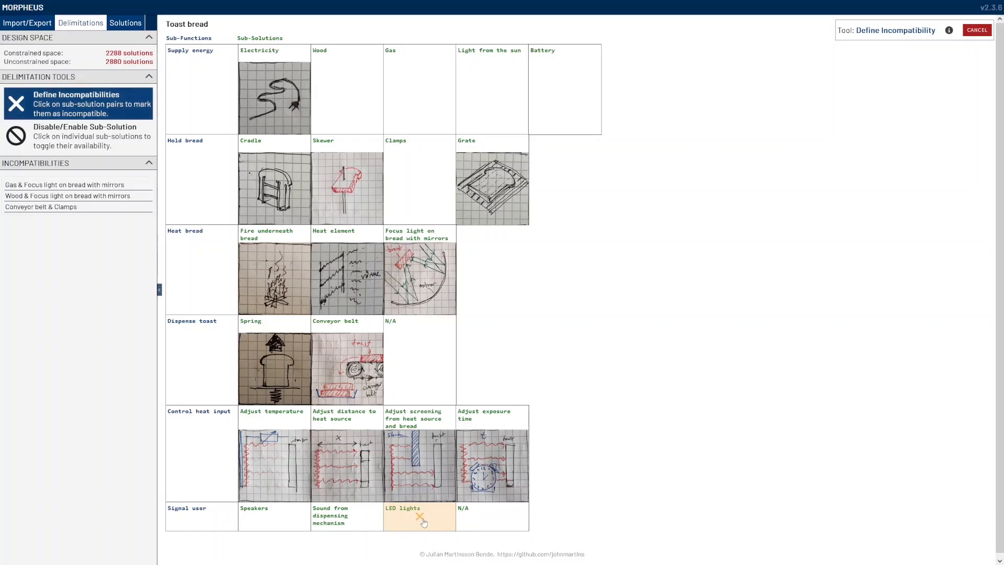
Define the Speakers signal as incompatible with Wood, Gas and Light from the sun.
{"action": "left_click", "coordinate": [270, 523]}
{"action": "left_click", "coordinate": [347, 89]}
{"action": "left_click", "coordinate": [419, 89]}
{"action": "left_click", "coordinate": [492, 89]}
Define the LED lights signal as incompatible with Wood, Gas and Light from the sun, and leave the incompatibility tool.
{"action": "left_click", "coordinate": [419, 517]}
{"action": "left_click", "coordinate": [346, 88]}
{"action": "left_click", "coordinate": [427, 84]}
{"action": "left_click", "coordinate": [492, 89]}
{"action": "left_click", "coordinate": [608, 223]}
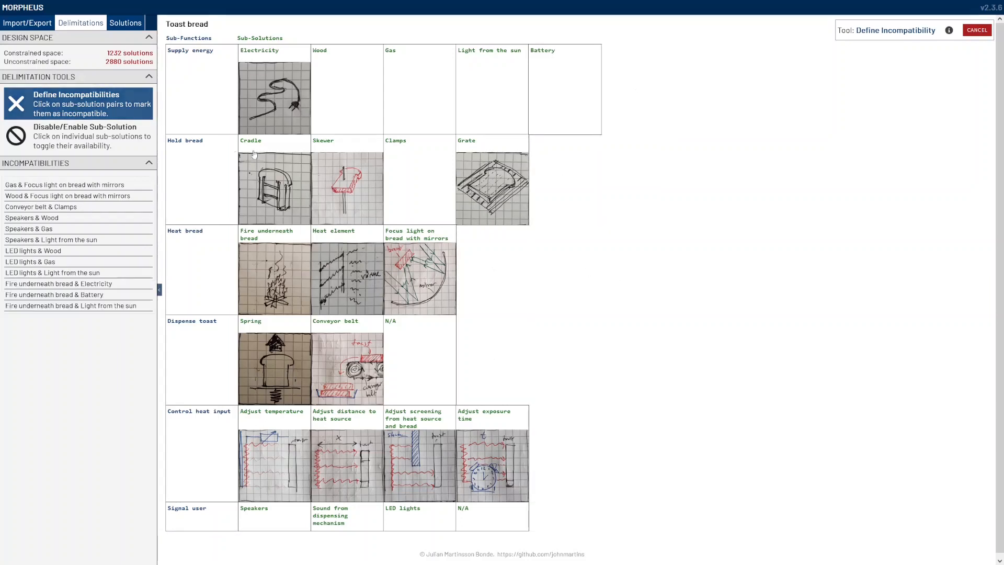
{"action": "left_click", "coordinate": [29, 106]}
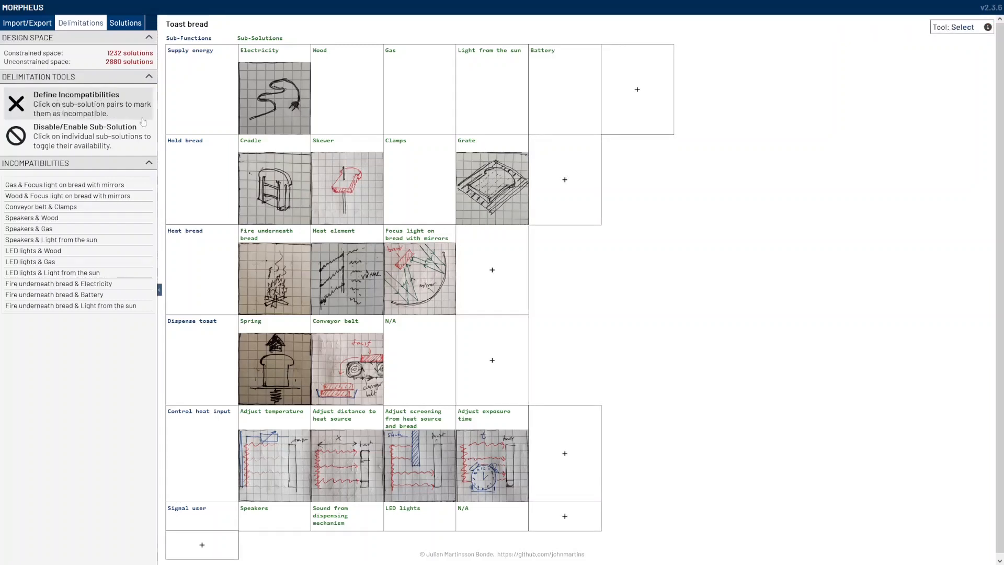
Review the list of defined incompatibilities and compare the constrained with the unconstrained design space size.
{"action": "mouse_move", "coordinate": [110, 186]}
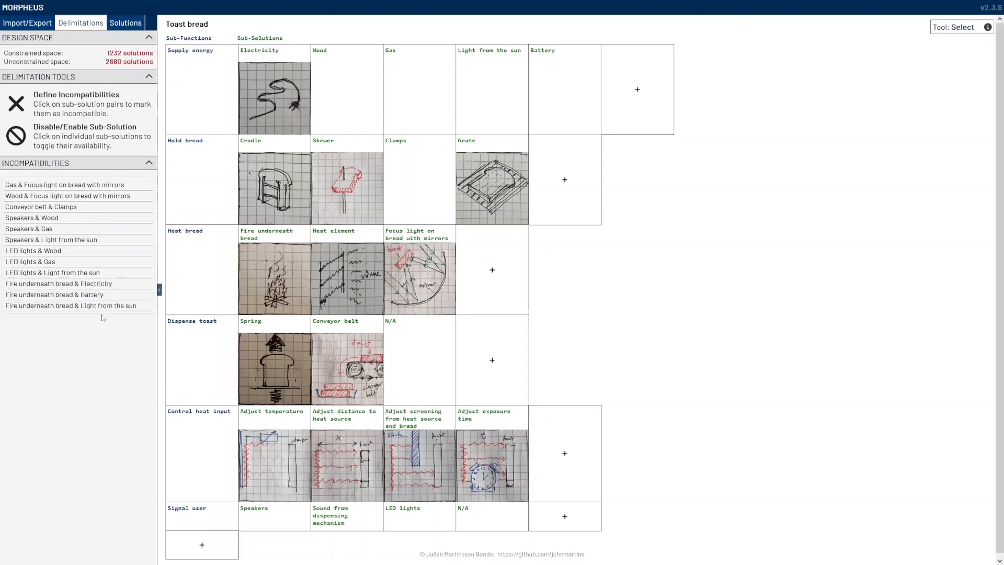
{"action": "left_click", "coordinate": [118, 277]}
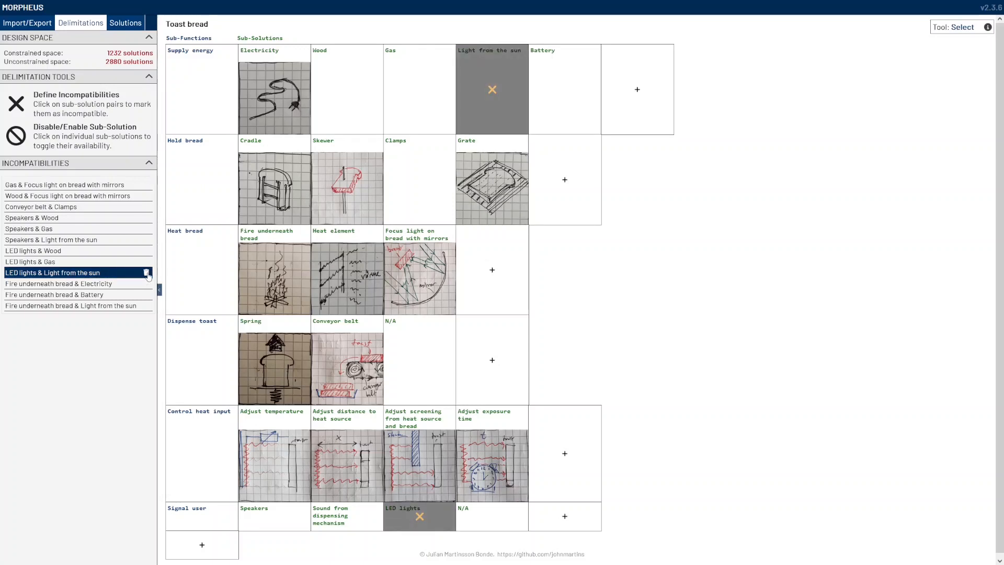
{"action": "left_click", "coordinate": [108, 277]}
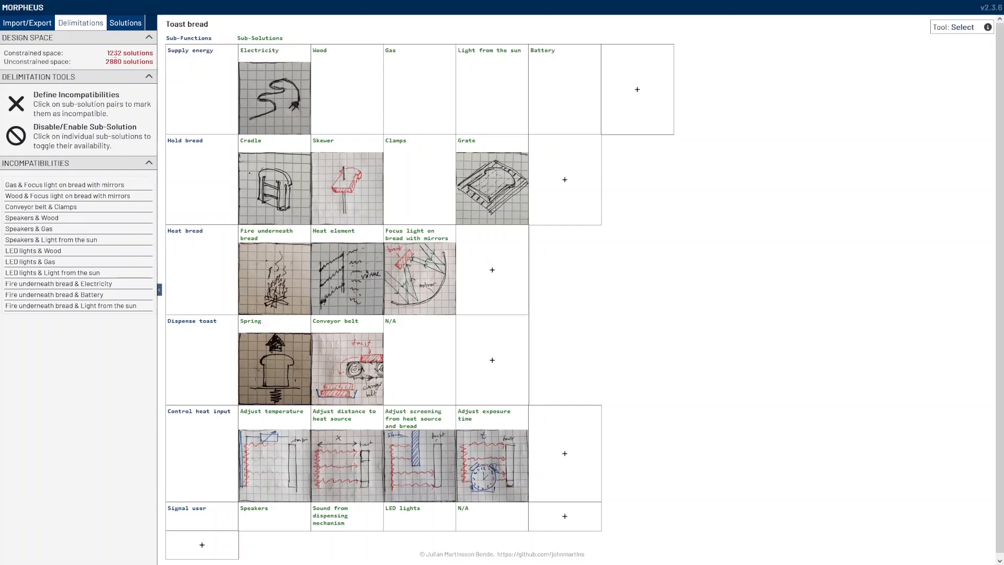
{"action": "left_click_drag", "start_coordinate": [33, 54], "coordinate": [154, 55]}
{"action": "left_click", "coordinate": [162, 61]}
{"action": "triple_click", "coordinate": [135, 54]}
{"action": "left_click", "coordinate": [135, 54]}
{"action": "left_click", "coordinate": [126, 26]}
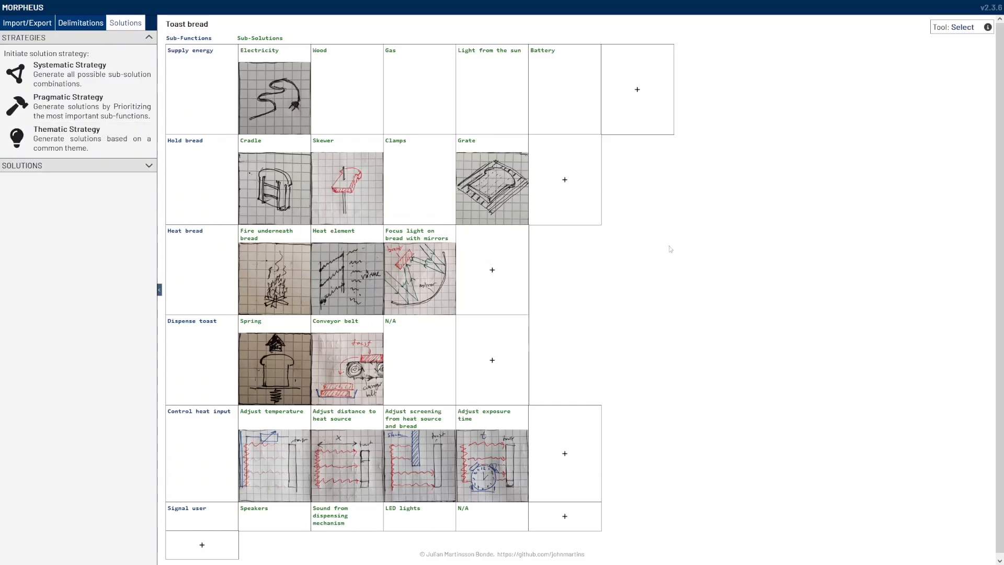
{"action": "left_click", "coordinate": [99, 79]}
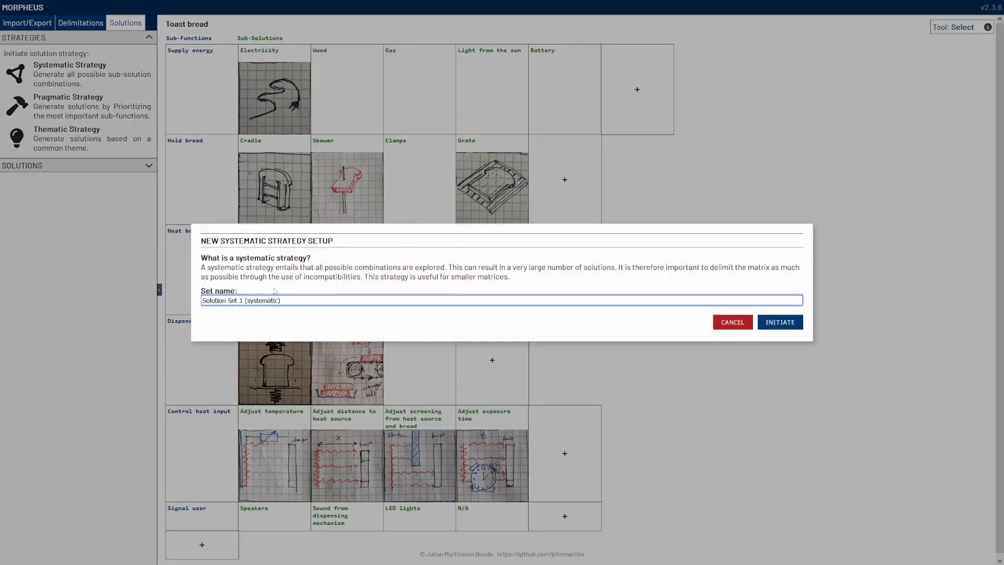
{"action": "left_click", "coordinate": [731, 322]}
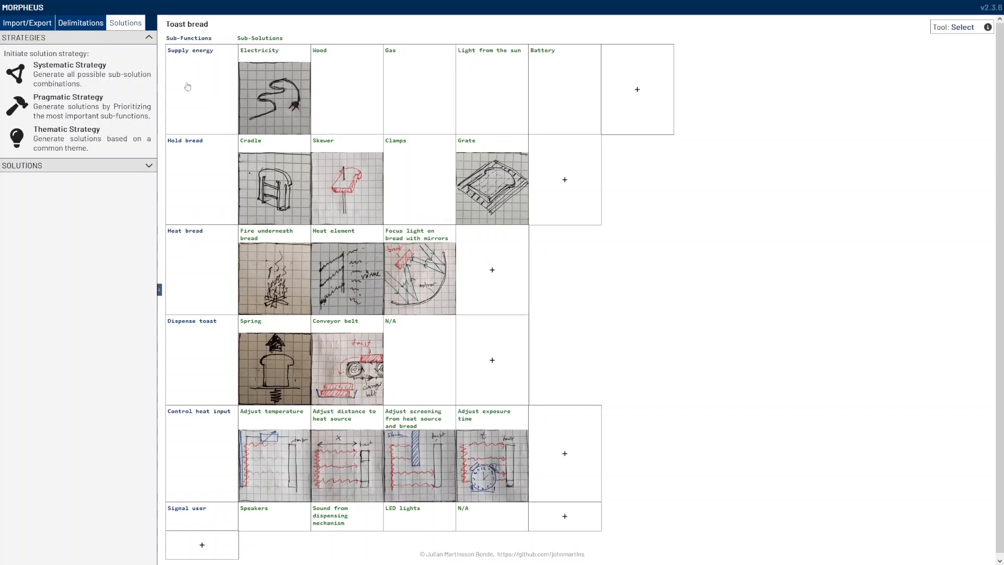
{"action": "left_click", "coordinate": [85, 26]}
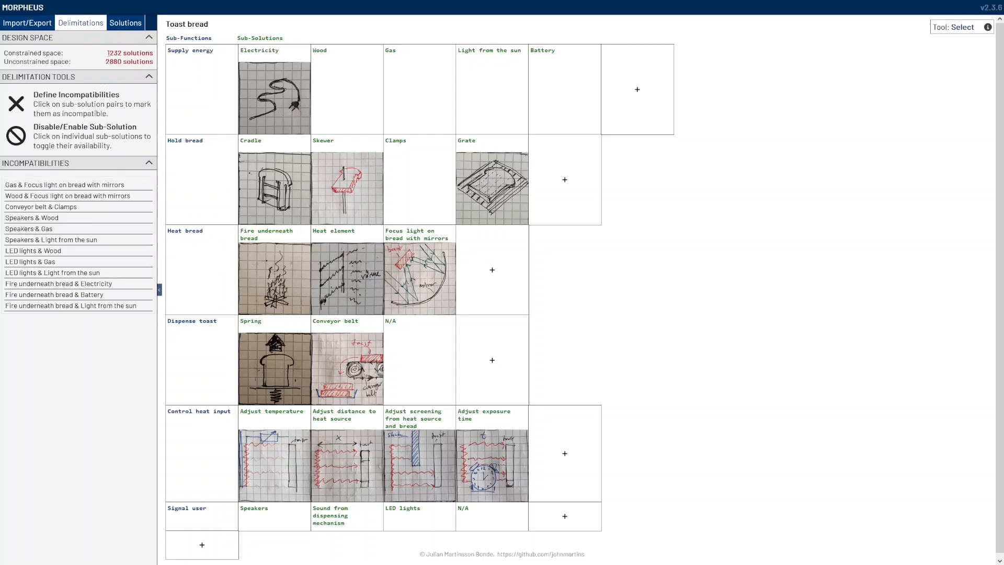
{"action": "left_click_drag", "start_coordinate": [109, 53], "coordinate": [122, 53]}
Initiate a systematic strategy with the suggested set name and generate all solutions for the new set.
{"action": "left_click", "coordinate": [126, 23]}
{"action": "left_click", "coordinate": [69, 71]}
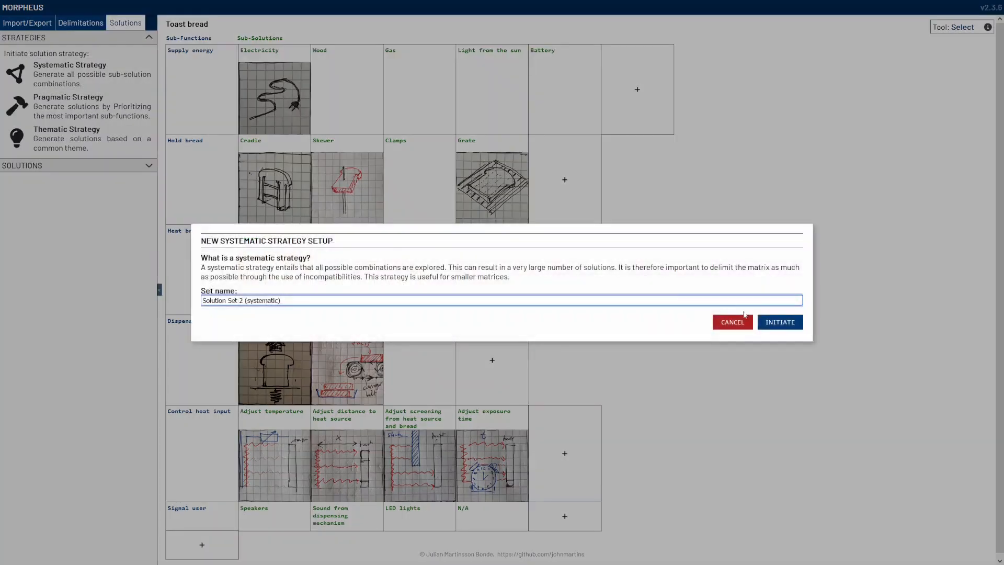
{"action": "left_click", "coordinate": [780, 322]}
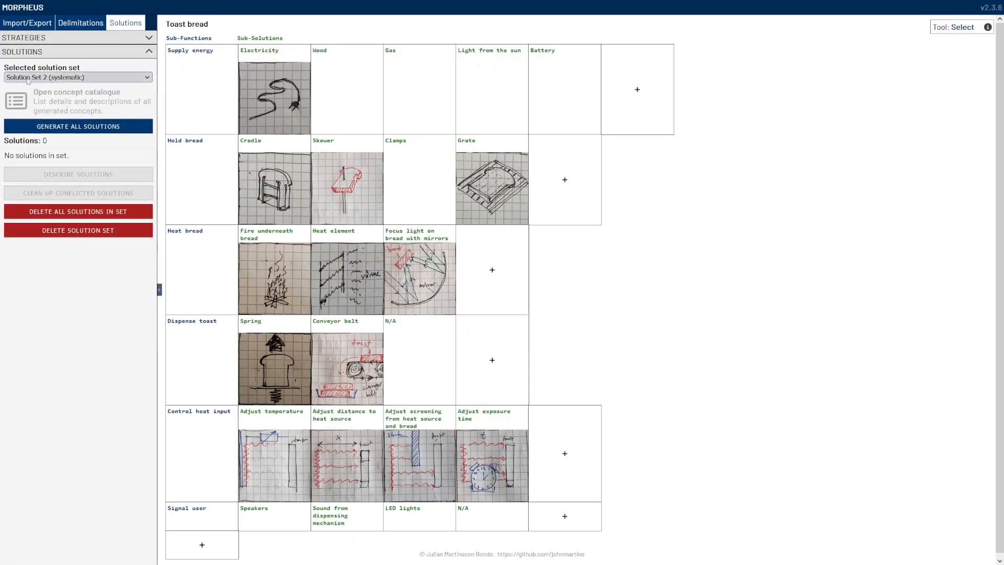
{"action": "left_click", "coordinate": [69, 128]}
{"action": "left_click_drag", "start_coordinate": [25, 141], "coordinate": [65, 145]}
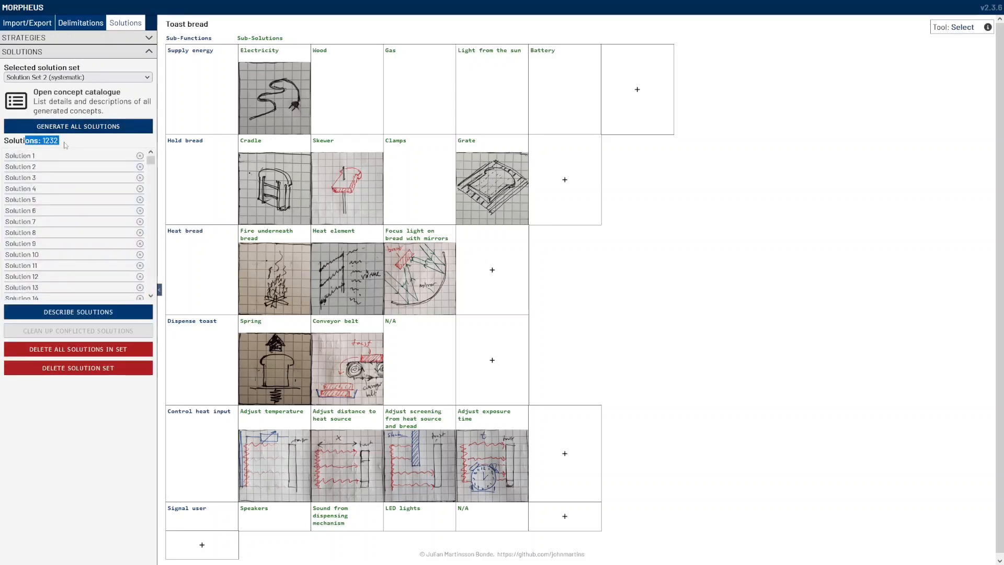
{"action": "left_click", "coordinate": [70, 155]}
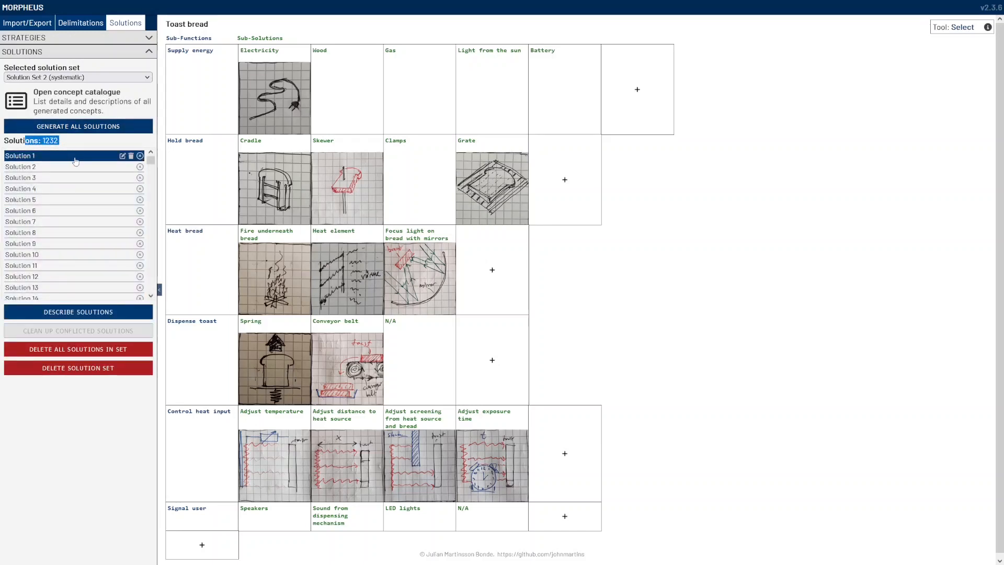
Browse the generated solutions of the systematic set and inspect several of their sub-solution paths in the matrix.
{"action": "left_click", "coordinate": [68, 210]}
{"action": "left_click", "coordinate": [68, 221]}
{"action": "scroll", "coordinate": [70, 235], "scroll_direction": "down", "scroll_amount": 8}
{"action": "left_click", "coordinate": [70, 258]}
{"action": "scroll", "coordinate": [70, 265], "scroll_direction": "down", "scroll_amount": 3}
{"action": "left_click", "coordinate": [73, 265]}
{"action": "scroll", "coordinate": [83, 265], "scroll_direction": "down", "scroll_amount": 3}
{"action": "left_click", "coordinate": [99, 265]}
{"action": "left_click", "coordinate": [105, 265]}
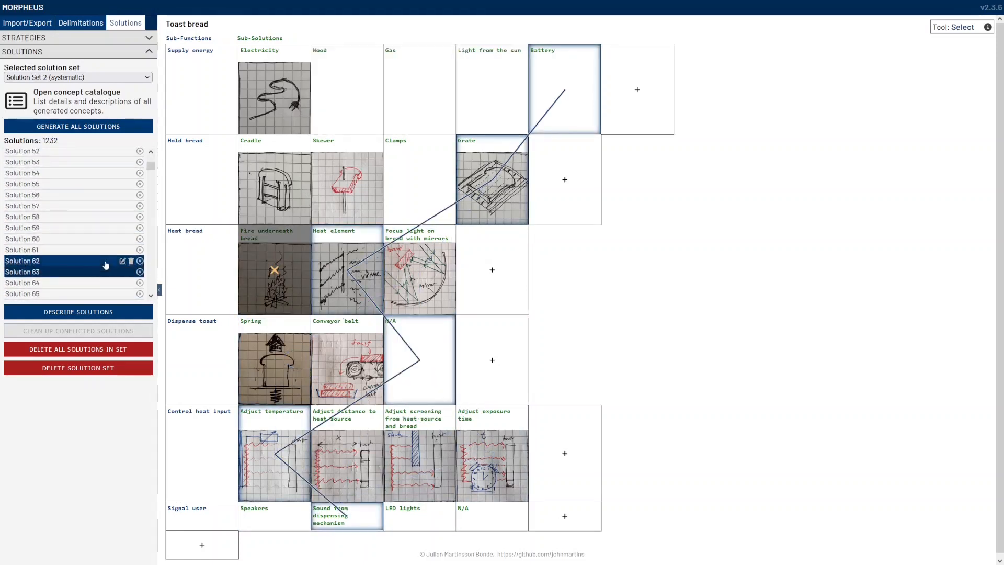
Permanently delete the selected systematic solution set.
{"action": "left_click", "coordinate": [101, 369]}
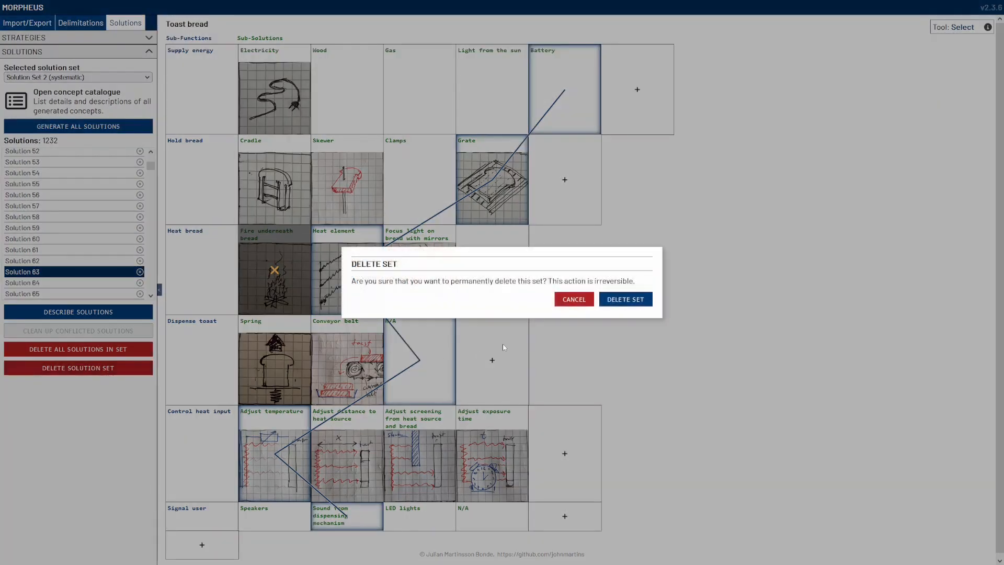
{"action": "left_click", "coordinate": [626, 302]}
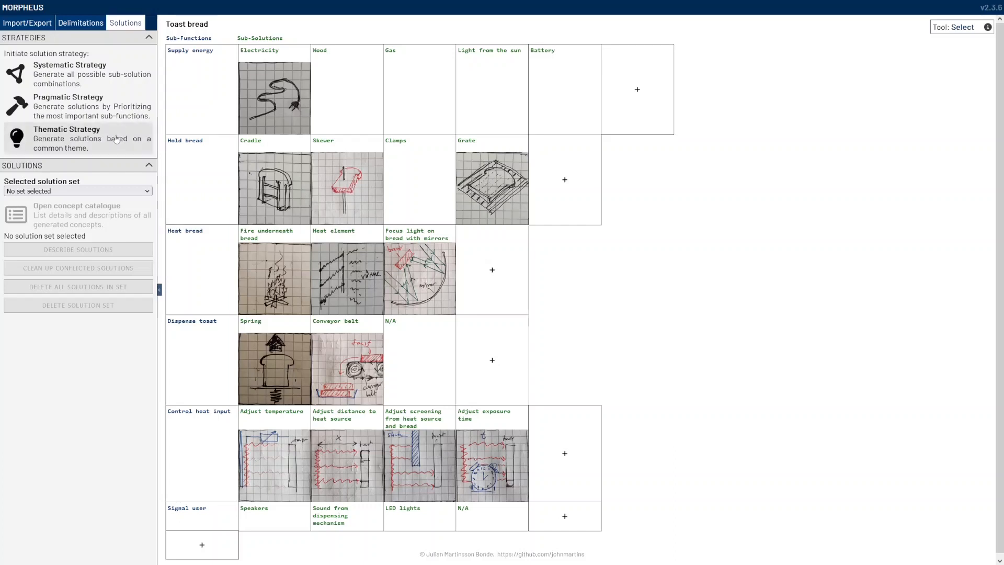
Set up a thematic strategy named "Non-electric solutions" with the definition "No sub-solutions that require electricity" and proceed to concept selection.
{"action": "left_click", "coordinate": [105, 139]}
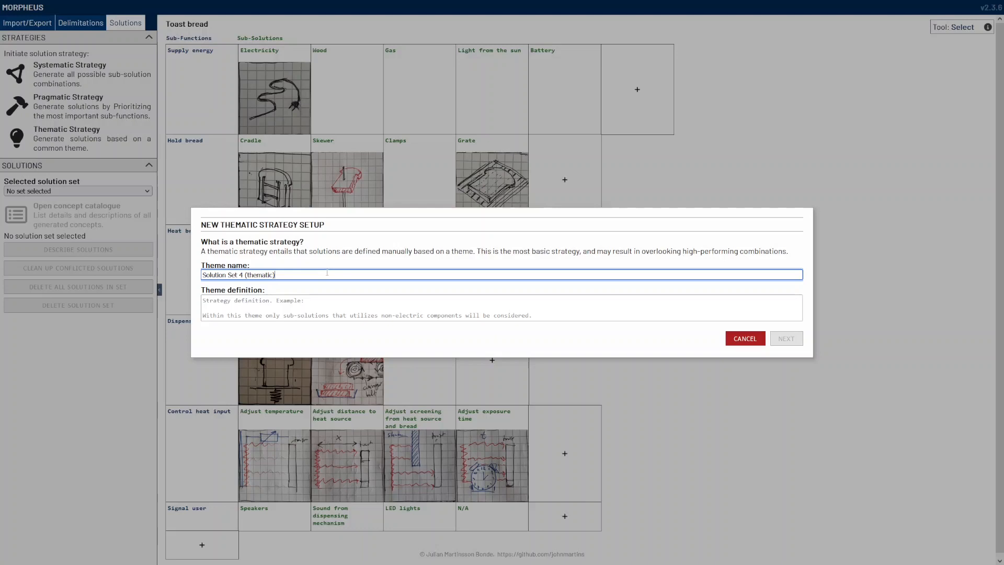
{"action": "left_click_drag", "start_coordinate": [326, 272], "coordinate": [133, 281]}
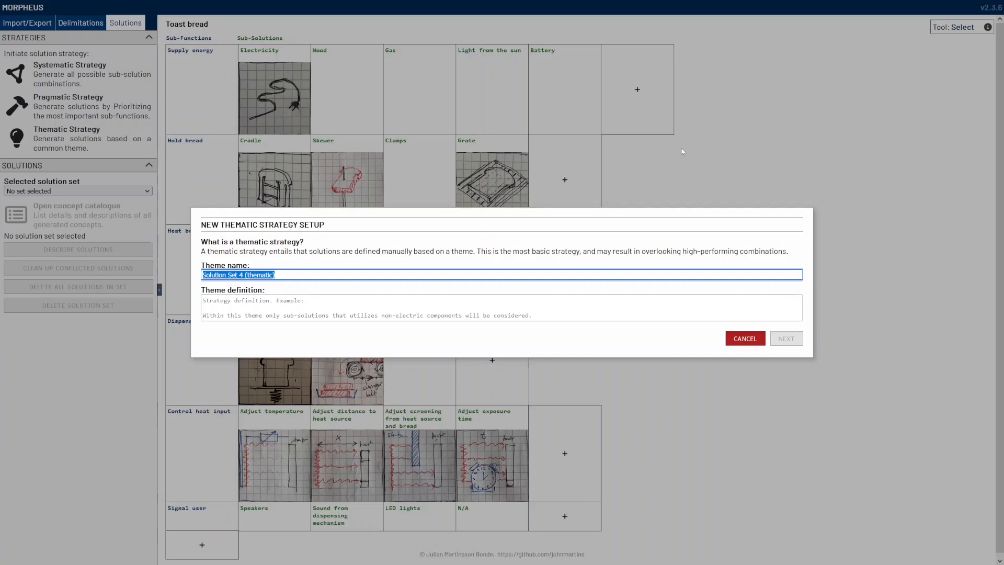
{"action": "type", "text": "Non-electric solutions"}
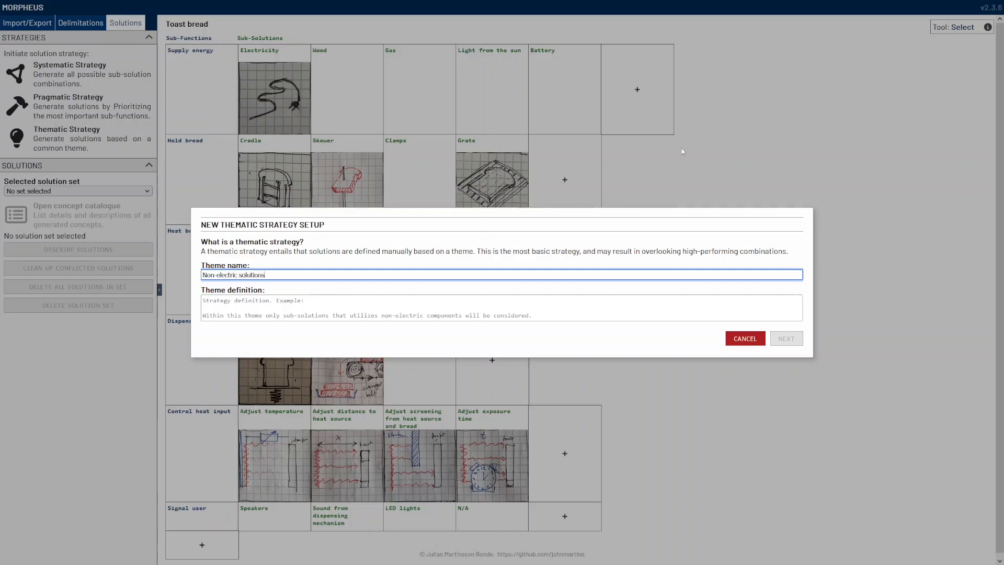
{"action": "left_click", "coordinate": [365, 316]}
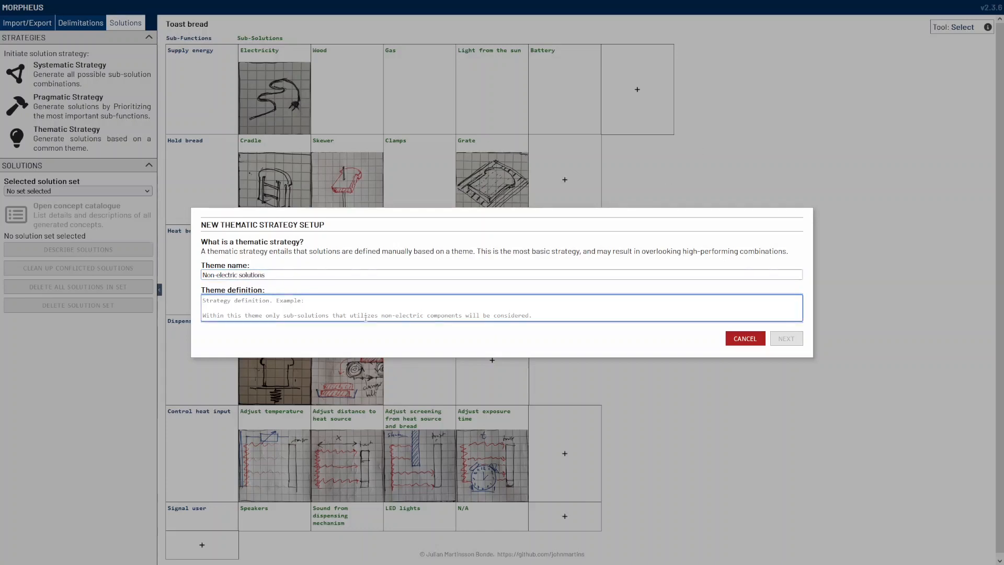
{"action": "type", "text": "No sub-solutions that requ"}
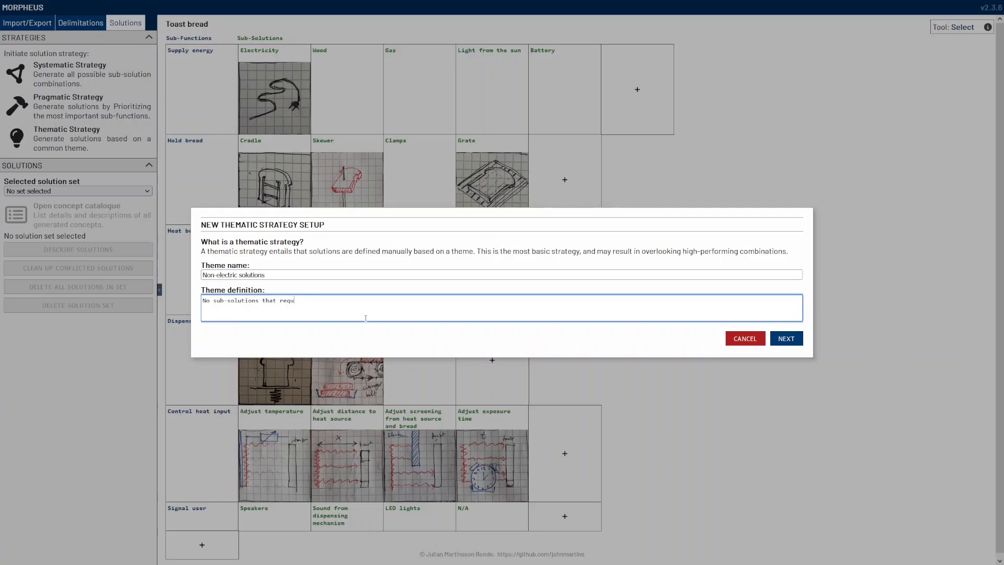
{"action": "type", "text": "ire electricity"}
{"action": "left_click", "coordinate": [798, 342]}
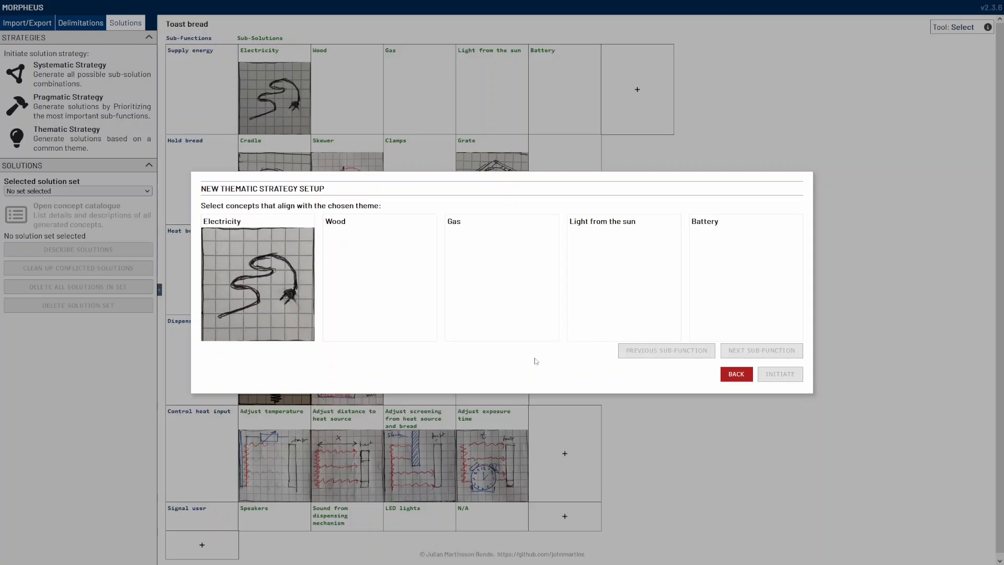
Choose Wood, Gas and Light from the sun as theme-aligned energy supplies and continue to the following sub-function.
{"action": "left_click", "coordinate": [730, 281]}
{"action": "left_click", "coordinate": [380, 282]}
{"action": "left_click", "coordinate": [502, 285]}
{"action": "left_click", "coordinate": [626, 294]}
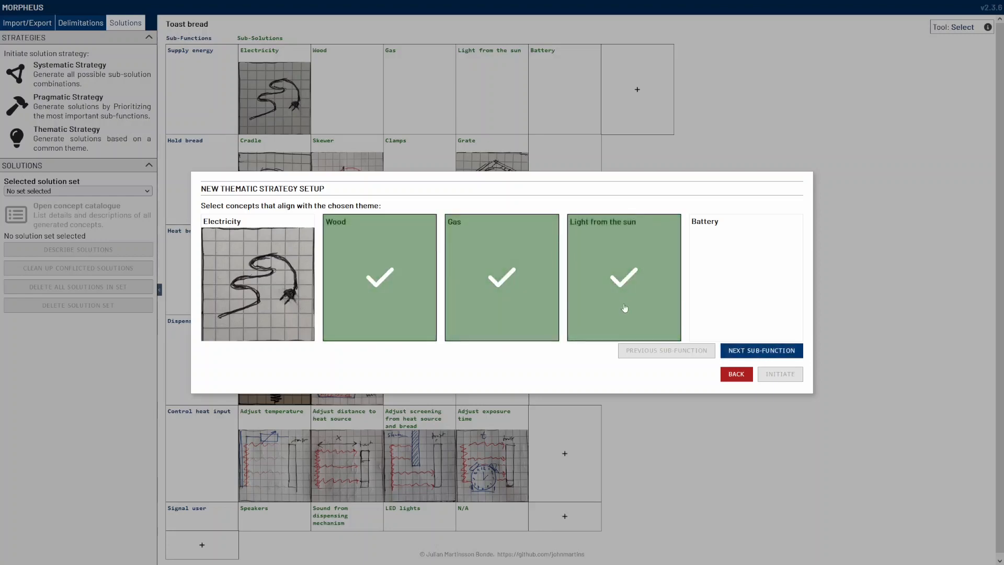
{"action": "left_click", "coordinate": [728, 221]}
{"action": "left_click", "coordinate": [755, 352]}
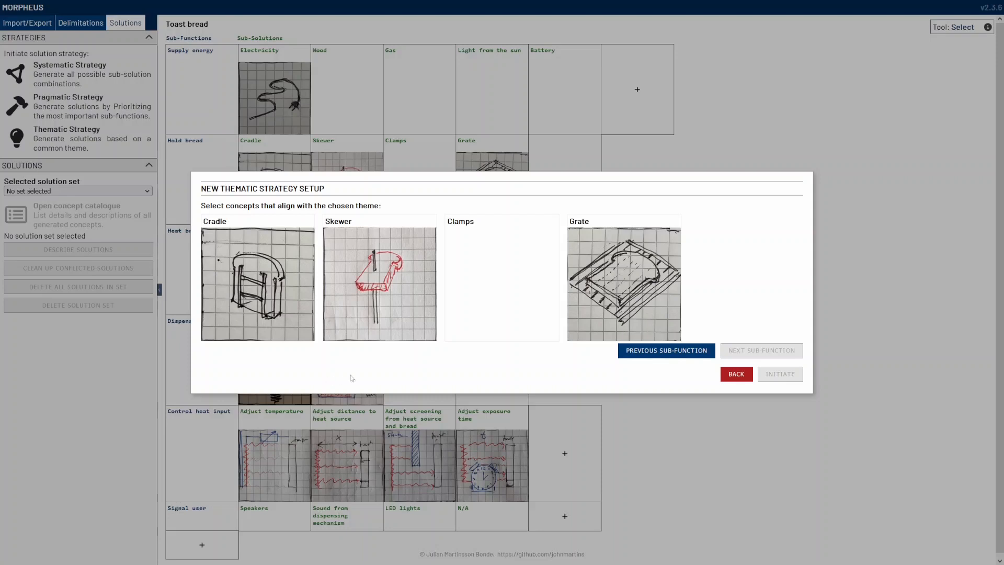
Include Cradle, Skewer, Clamps and Grate for holding the bread and continue to the following sub-function.
{"action": "left_click", "coordinate": [287, 285]}
{"action": "left_click", "coordinate": [380, 281]}
{"action": "left_click", "coordinate": [501, 280]}
{"action": "left_click", "coordinate": [614, 280]}
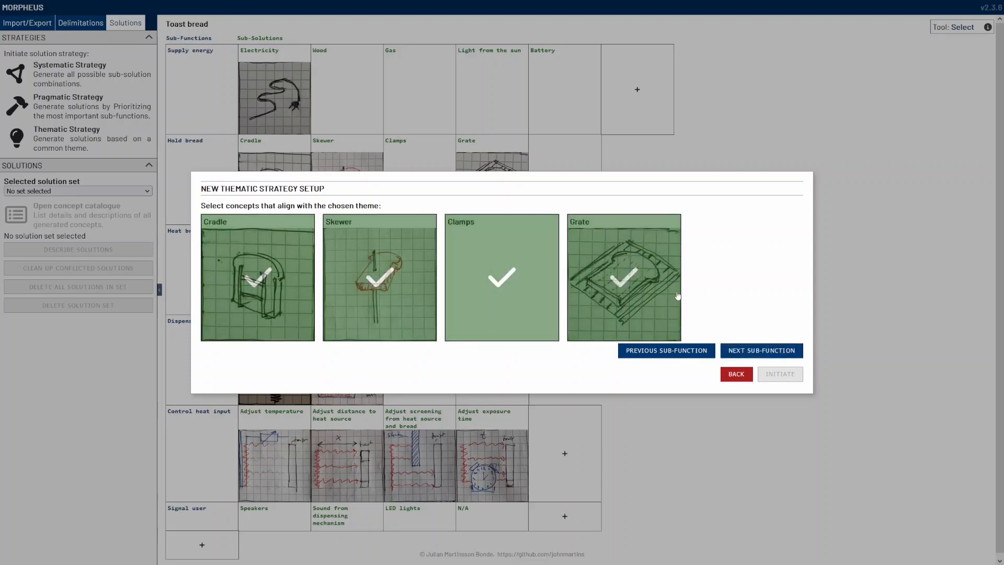
{"action": "left_click", "coordinate": [786, 350]}
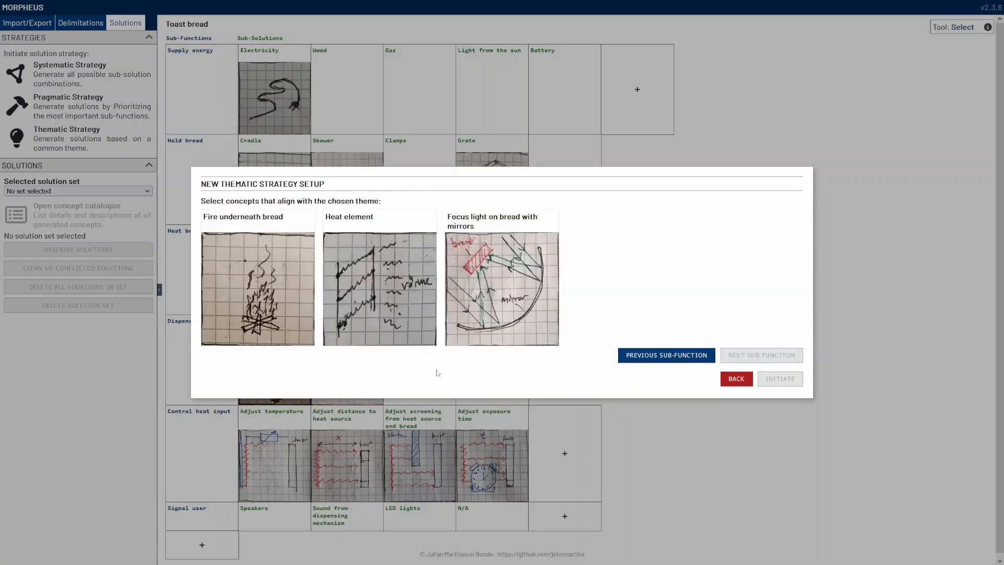
Select Fire underneath bread and Focus light on bread with mirrors for heating, excluding Heat element, and continue.
{"action": "left_click", "coordinate": [372, 244]}
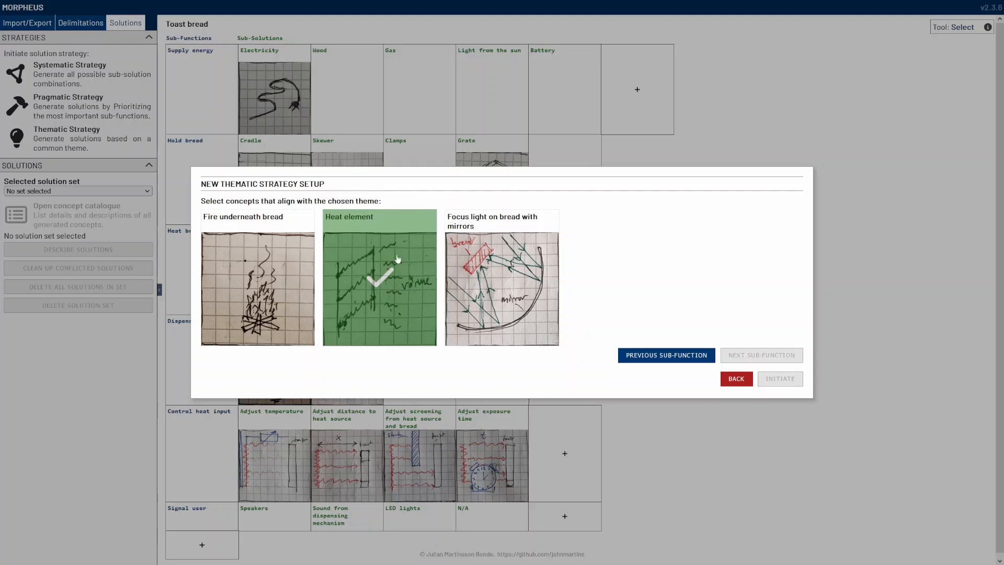
{"action": "left_click", "coordinate": [249, 263]}
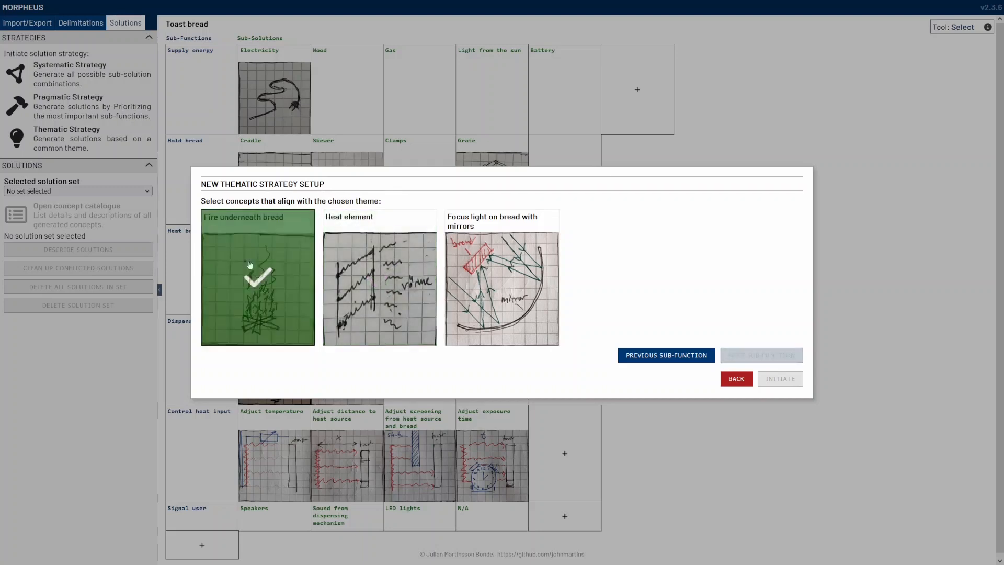
{"action": "left_click", "coordinate": [526, 314]}
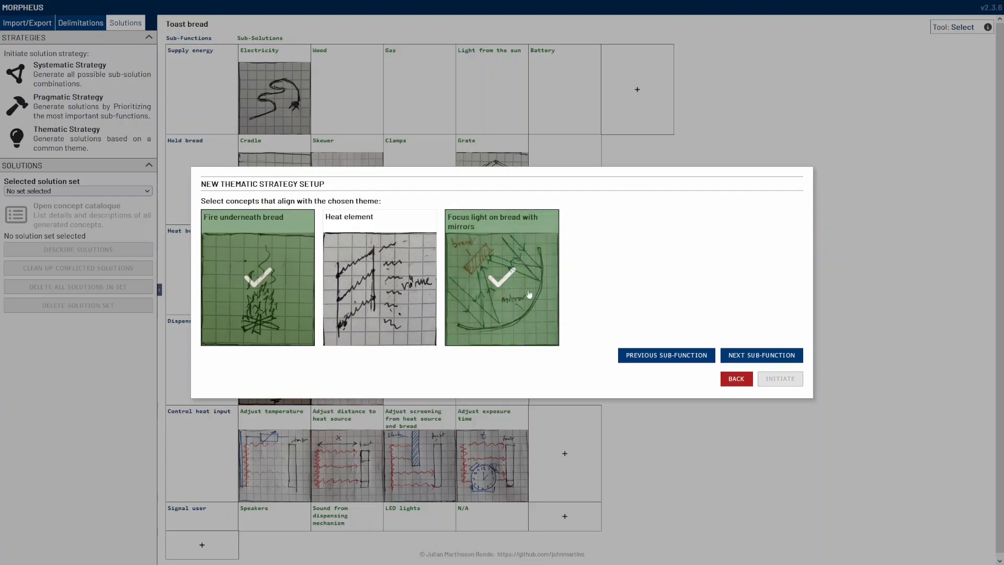
{"action": "left_click", "coordinate": [764, 359]}
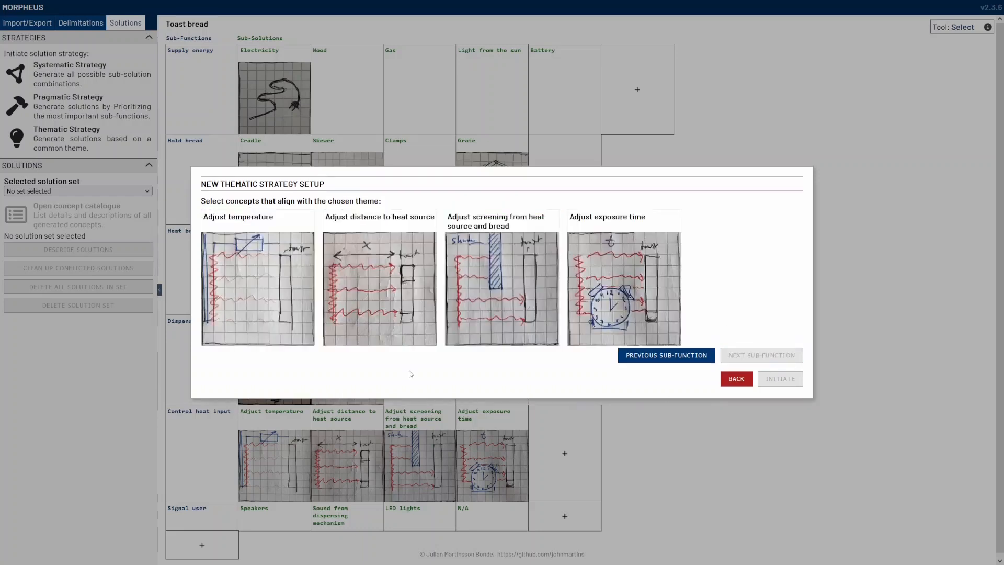
Choose distance and screening adjustment for heat control, allow Sound from dispensing mechanism and N/A as user signals, and initiate the thematic strategy.
{"action": "left_click", "coordinate": [381, 283]}
{"action": "left_click", "coordinate": [503, 283]}
{"action": "left_click", "coordinate": [762, 355]}
{"action": "left_click", "coordinate": [377, 277]}
{"action": "left_click", "coordinate": [782, 328]}
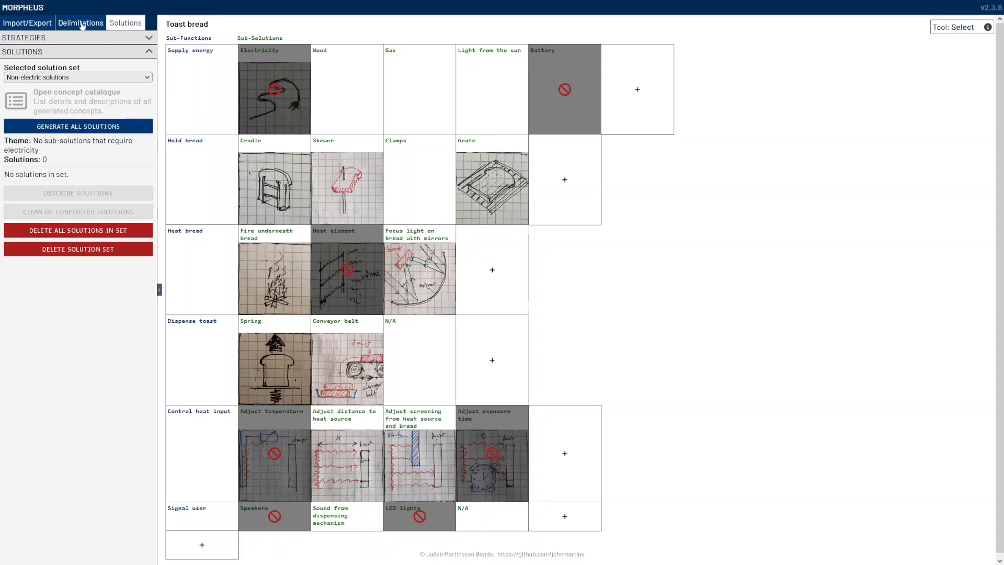
Check the constrained design space size for the Non-electric solutions set.
{"action": "left_click", "coordinate": [82, 25]}
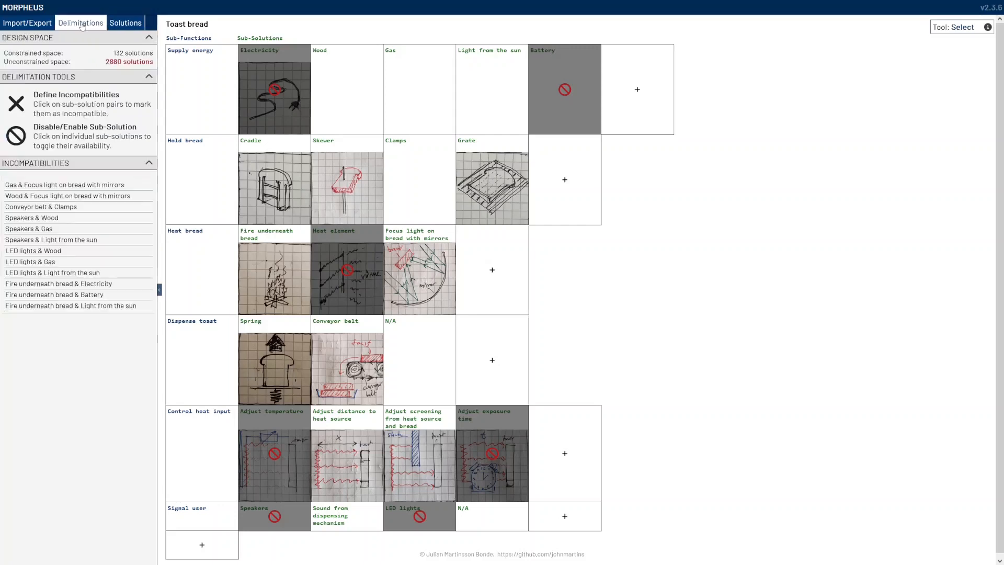
{"action": "left_click_drag", "start_coordinate": [114, 53], "coordinate": [155, 54]}
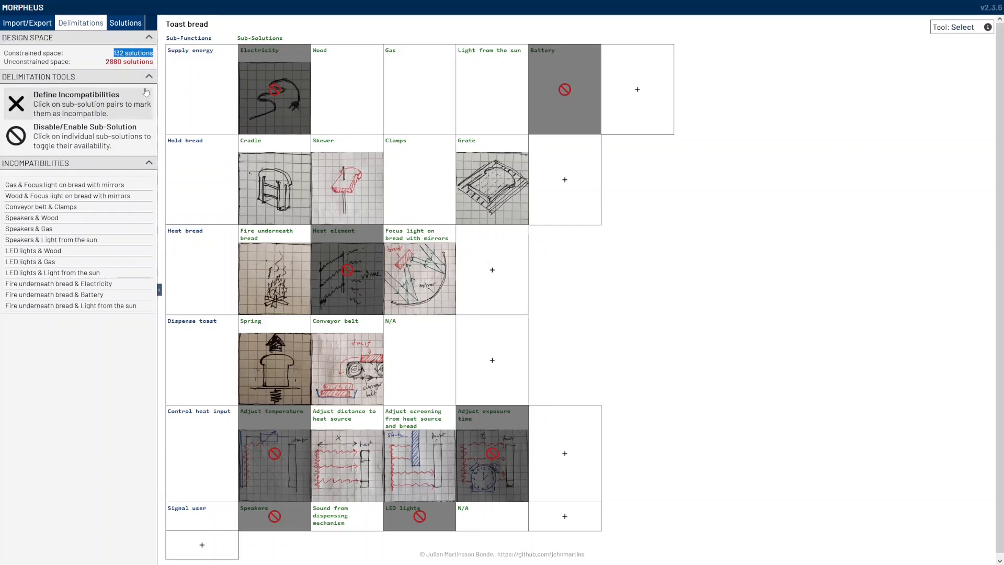
{"action": "left_click", "coordinate": [137, 26]}
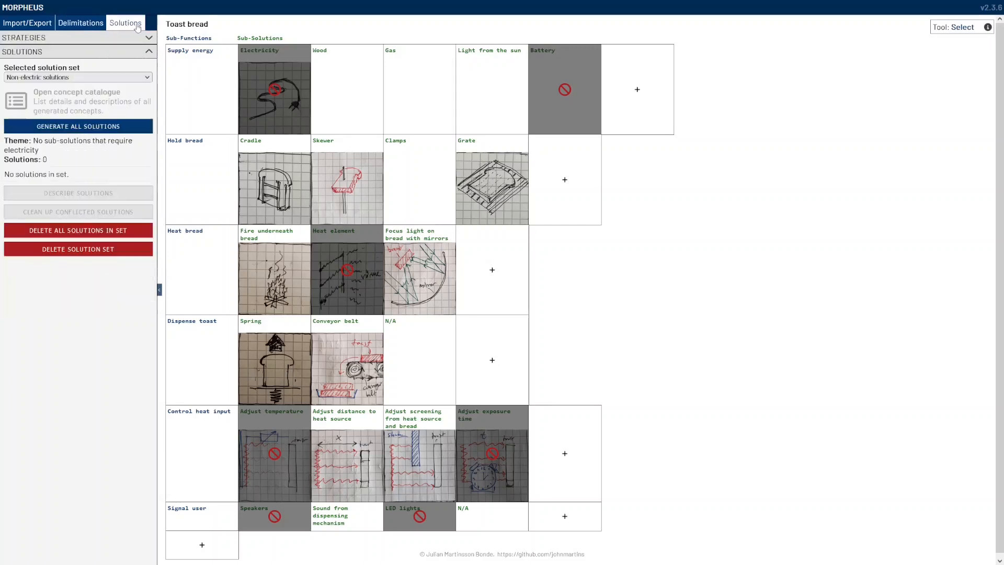
{"action": "left_click", "coordinate": [81, 22]}
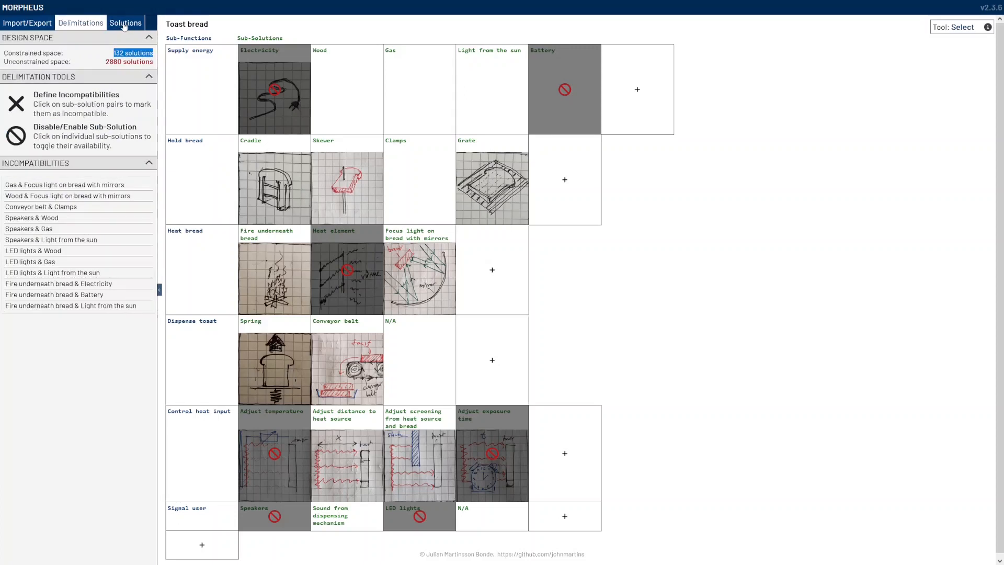
Generate all solutions for the Non-electric solutions set and look through the resulting list.
{"action": "left_click", "coordinate": [123, 25]}
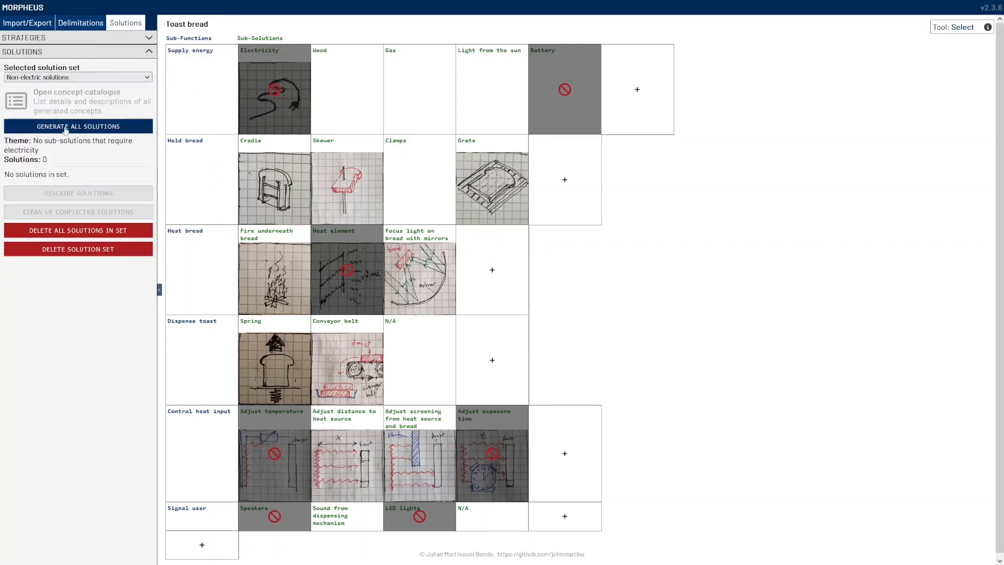
{"action": "left_click", "coordinate": [65, 127]}
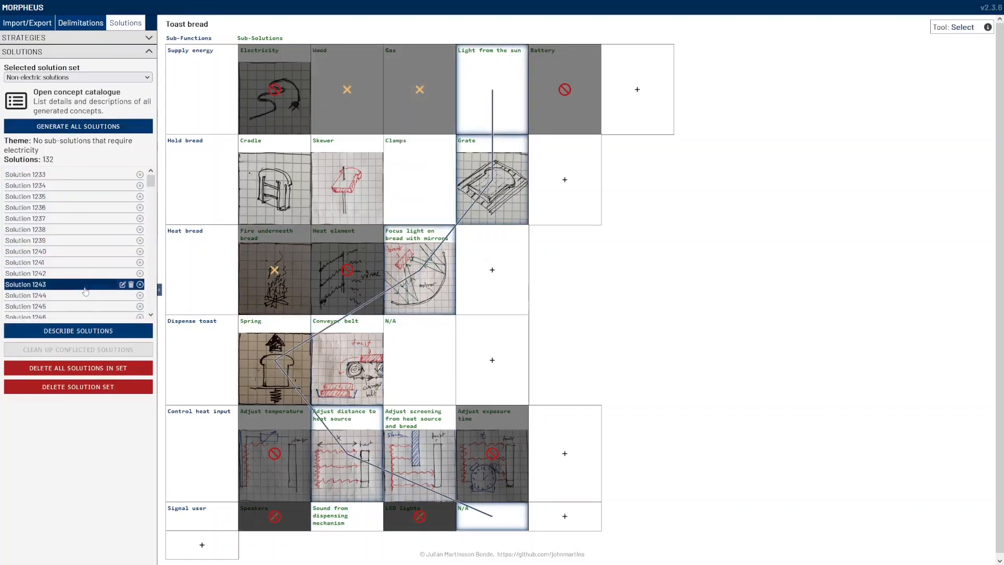
{"action": "scroll", "coordinate": [85, 308], "scroll_direction": "down", "scroll_amount": 3}
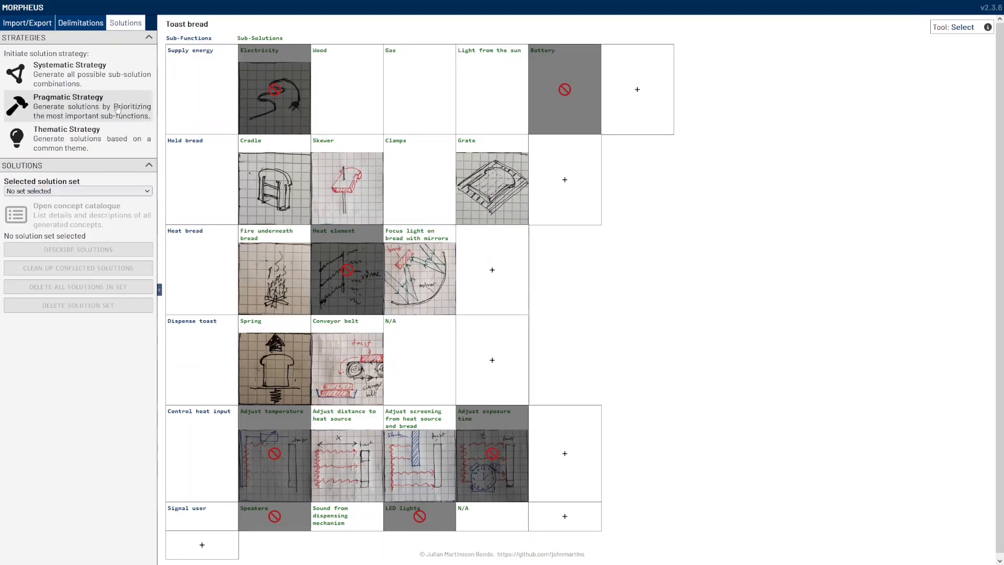
Start a pragmatic strategy and rank the sub-functions: Heat bread, Dispense toast, Supply energy, Hold bread, Control heat input, Signal user.
{"action": "left_click", "coordinate": [117, 109]}
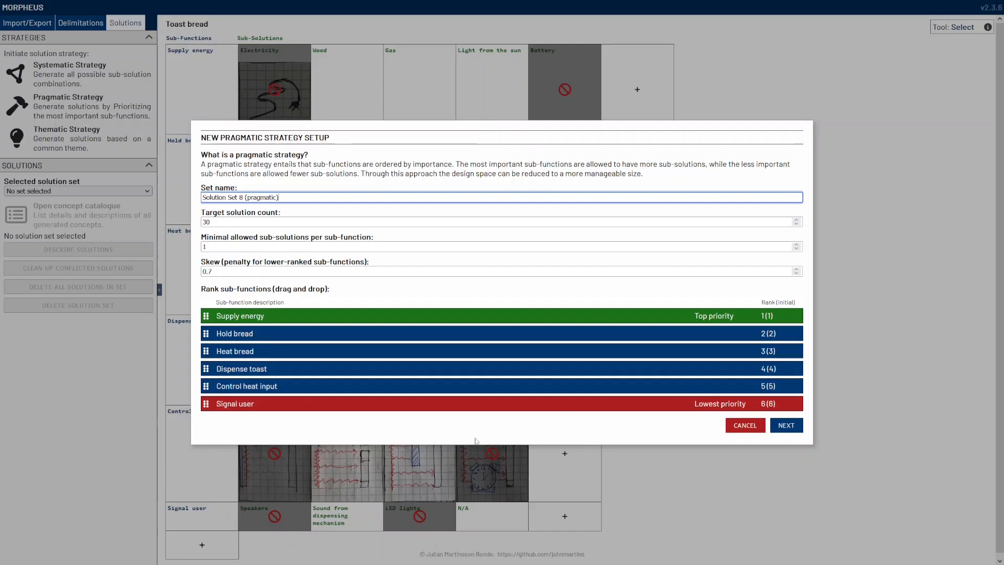
{"action": "left_click_drag", "start_coordinate": [205, 405], "coordinate": [205, 351]}
{"action": "left_click_drag", "start_coordinate": [207, 386], "coordinate": [207, 318]}
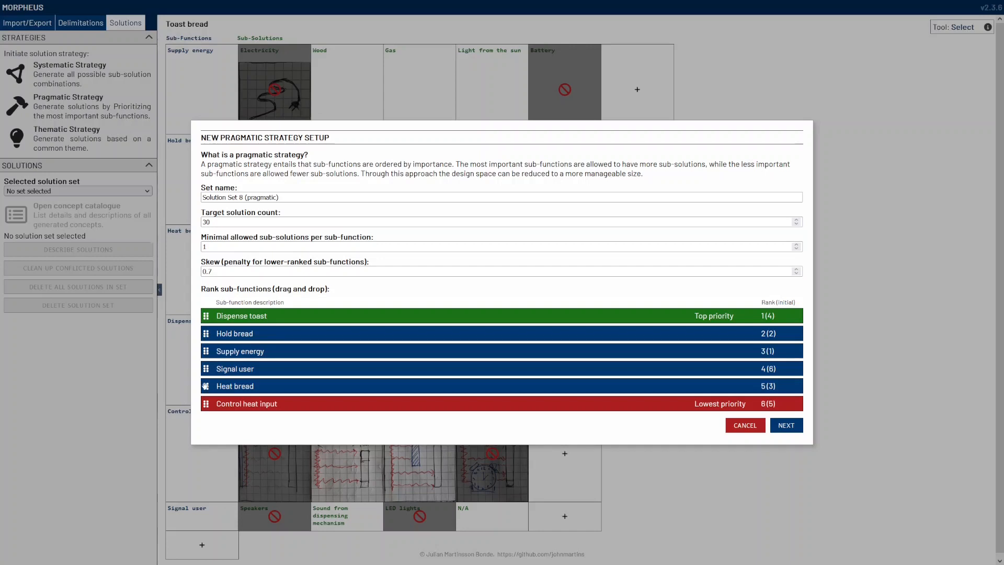
{"action": "left_click_drag", "start_coordinate": [205, 388], "coordinate": [206, 314]}
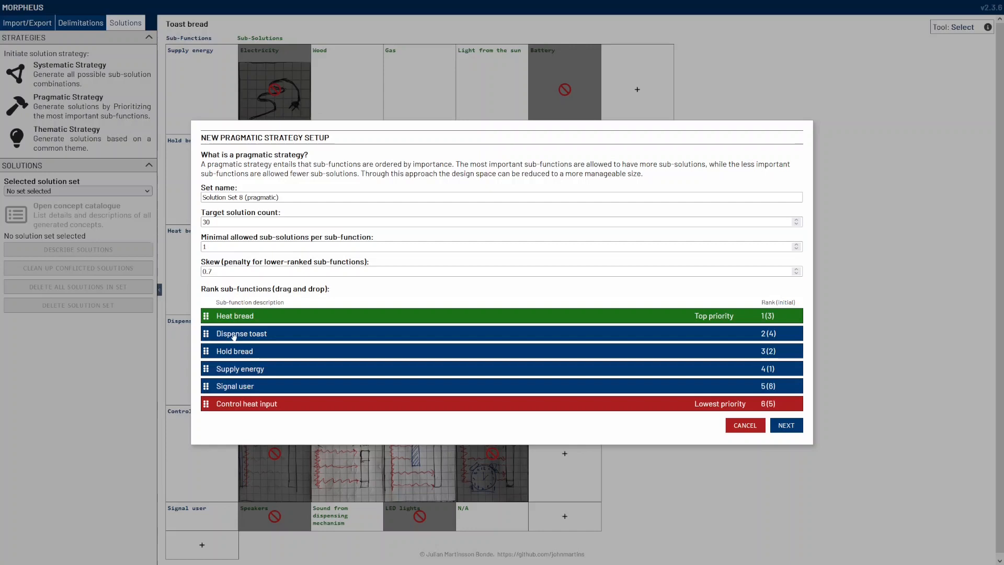
{"action": "left_click_drag", "start_coordinate": [207, 369], "coordinate": [215, 406]}
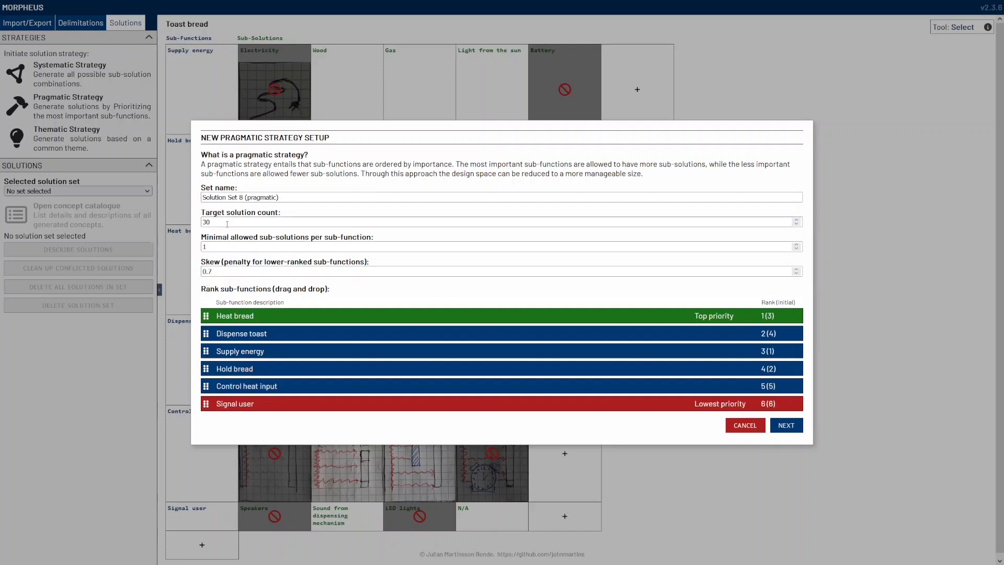
Set the pragmatic strategy's target solution count to 20.
{"action": "triple_click", "coordinate": [228, 212]}
{"action": "left_click", "coordinate": [225, 225]}
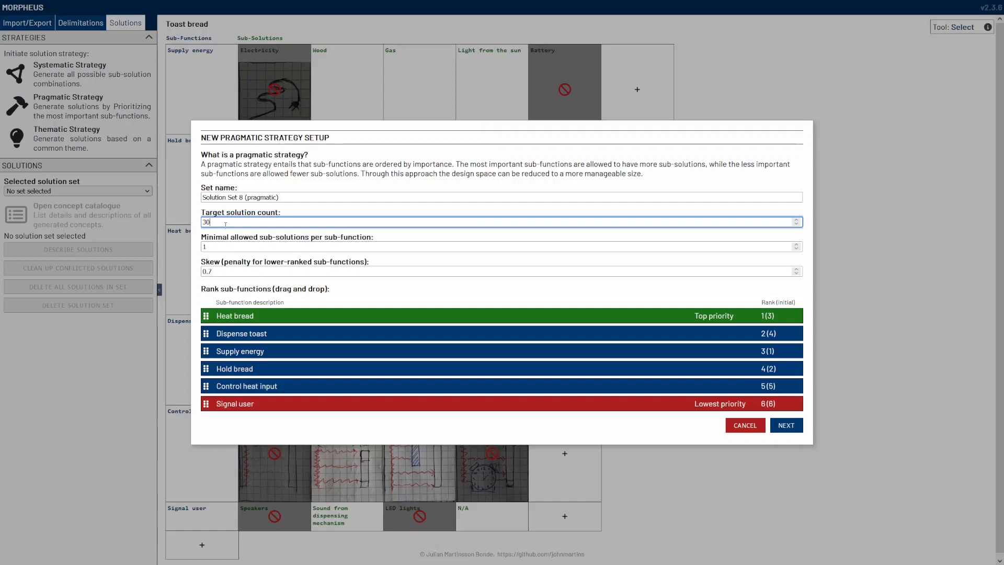
{"action": "key", "text": "BackSpace"}
{"action": "key", "text": "BackSpace"}
{"action": "type", "text": "2"}
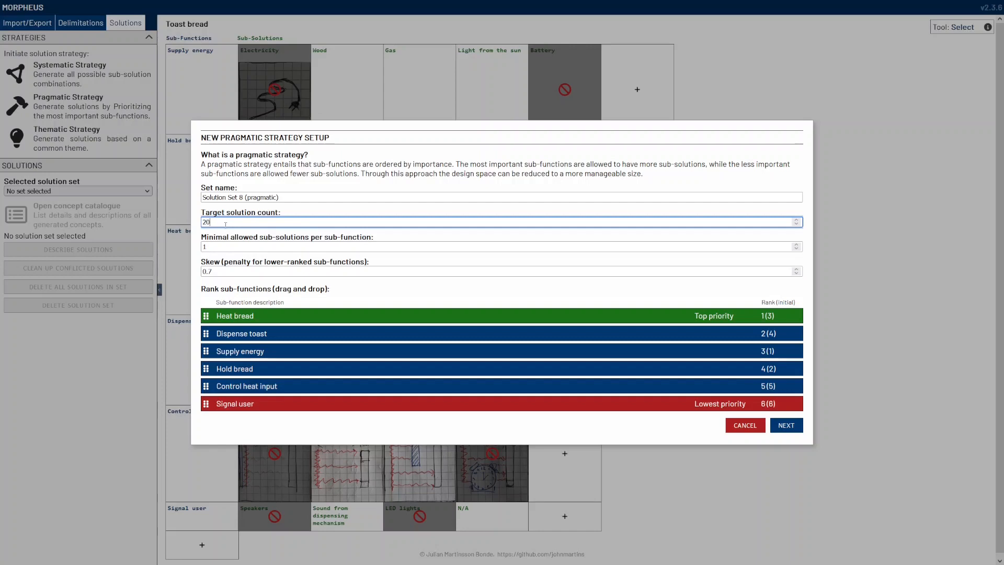
Examine the minimal allowed sub-solutions per sub-function and the skew penalty for lower-ranked sub-functions.
{"action": "left_click", "coordinate": [252, 272]}
{"action": "left_click", "coordinate": [263, 236]}
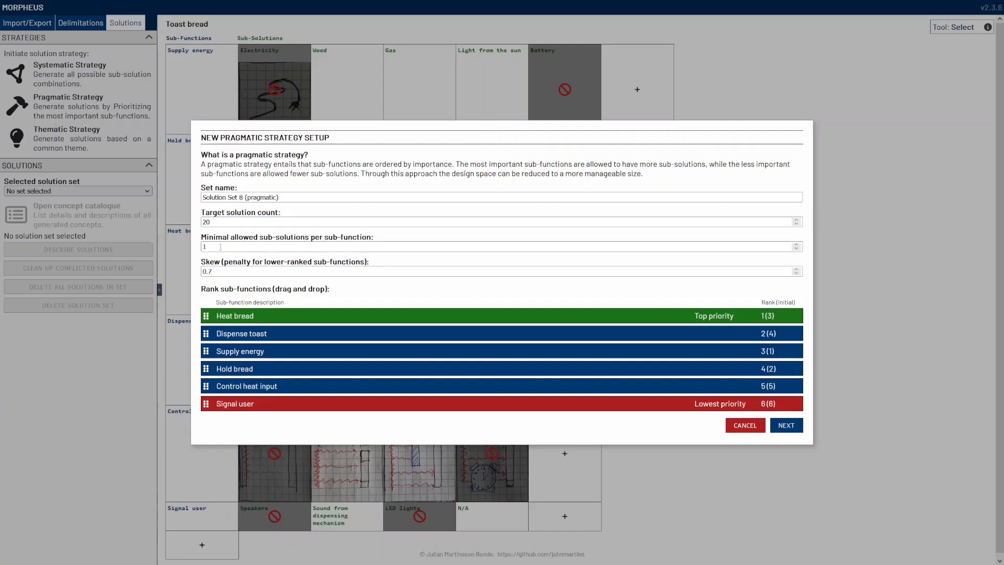
{"action": "left_click", "coordinate": [339, 248]}
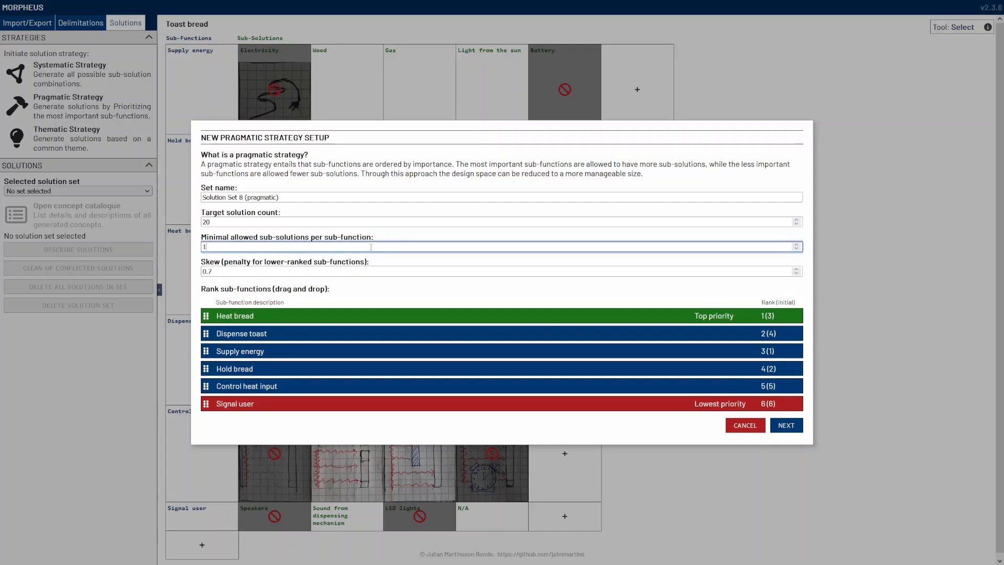
{"action": "double_click", "coordinate": [214, 245]}
{"action": "left_click", "coordinate": [220, 246]}
{"action": "left_click", "coordinate": [225, 270]}
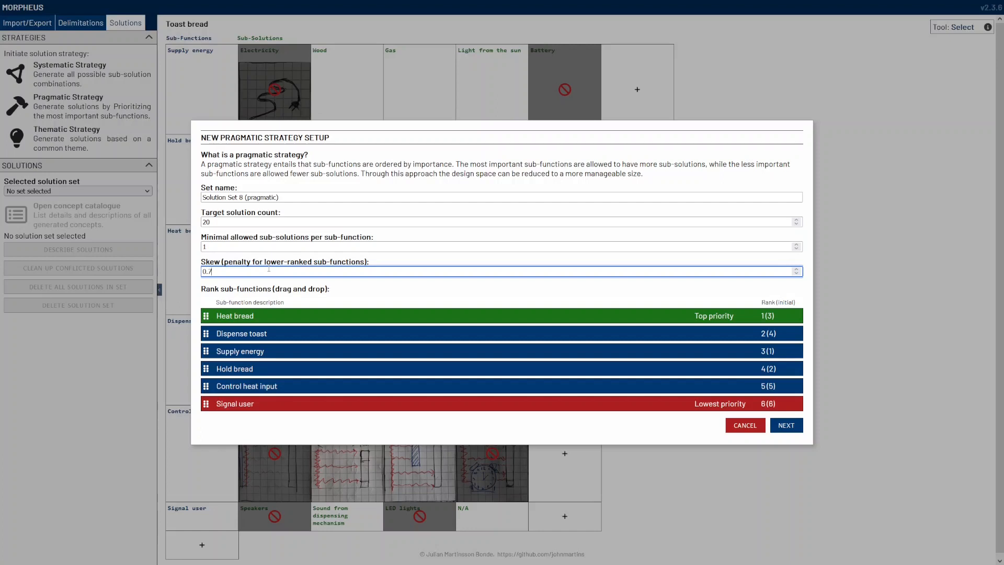
{"action": "left_click_drag", "start_coordinate": [226, 272], "coordinate": [203, 272]}
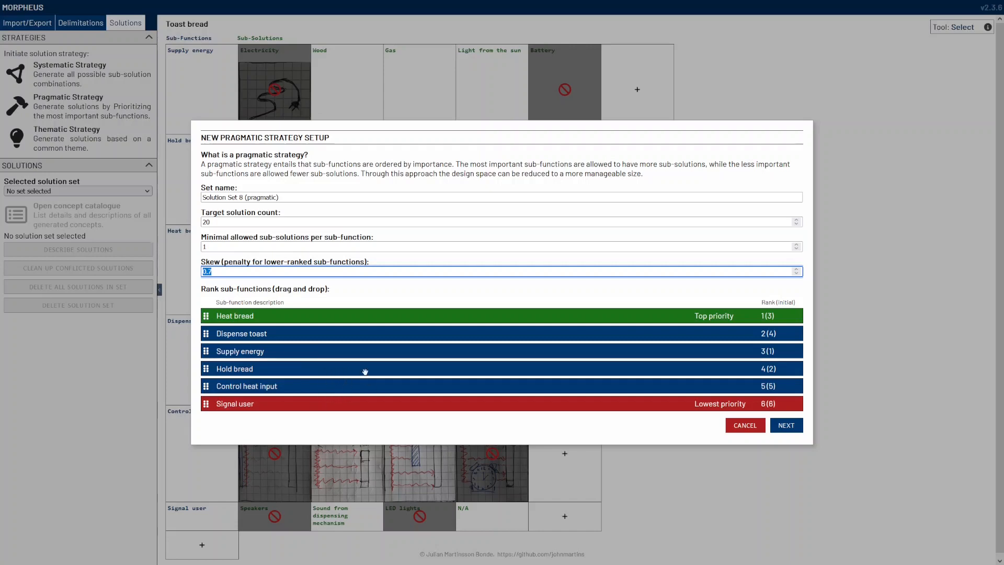
Continue the pragmatic strategy setup and disable the Clamps sub-solution for Hold bread.
{"action": "left_click", "coordinate": [227, 272]}
{"action": "key", "text": "ctrl+a"}
{"action": "left_click", "coordinate": [264, 272]}
{"action": "left_click", "coordinate": [787, 426]}
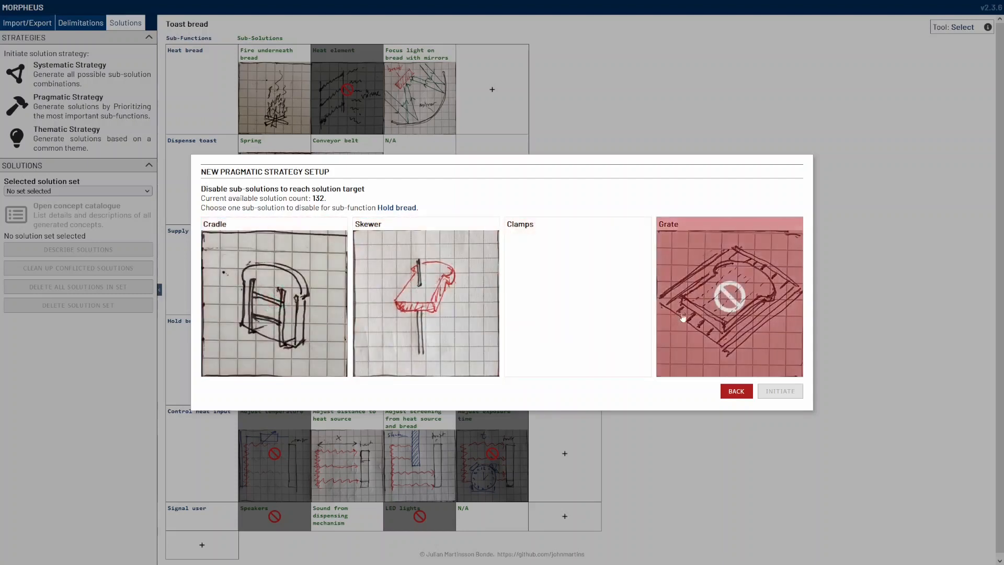
{"action": "left_click", "coordinate": [558, 253]}
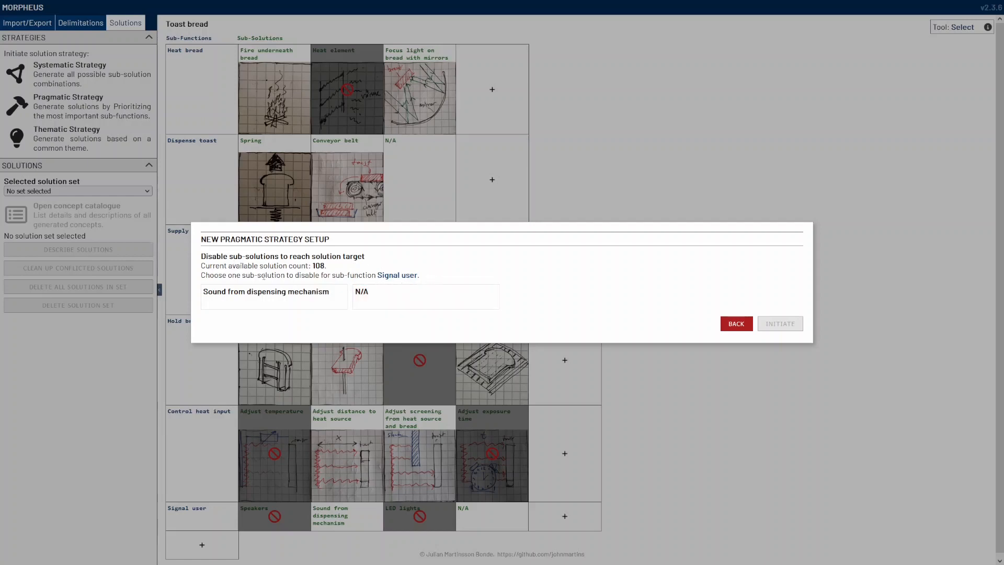
Disable Sound from dispensing mechanism, Adjust screening from heat source and bread, and Cradle to reach the solution target.
{"action": "left_click_drag", "start_coordinate": [378, 275], "coordinate": [466, 280]}
{"action": "left_click", "coordinate": [380, 273]}
{"action": "left_click", "coordinate": [261, 301]}
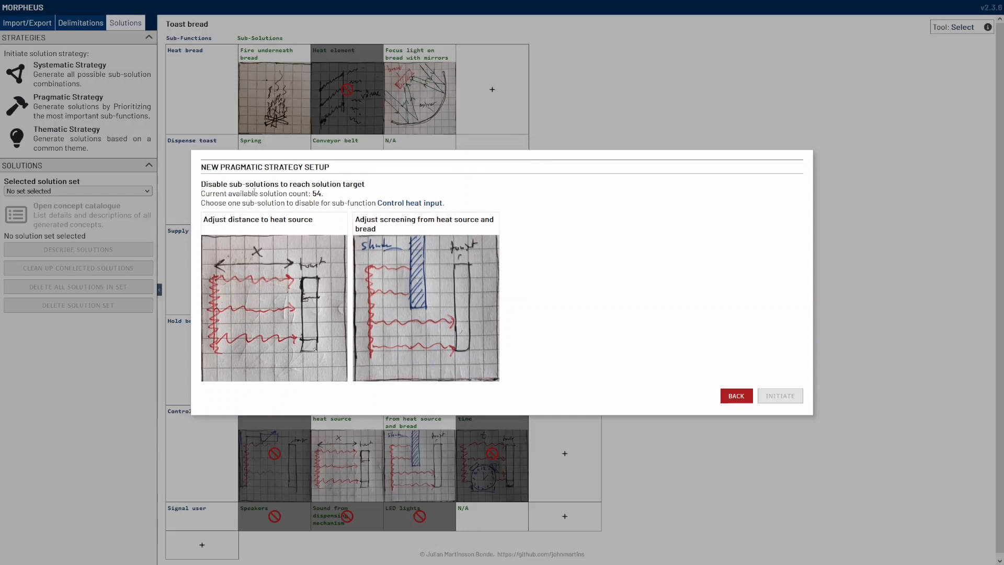
{"action": "left_click_drag", "start_coordinate": [202, 193], "coordinate": [337, 194]}
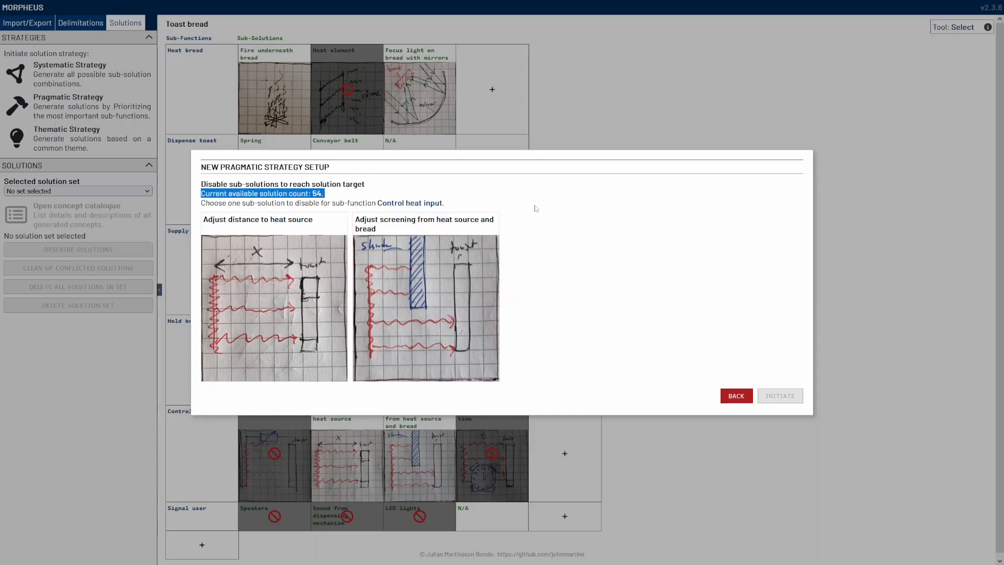
{"action": "left_click", "coordinate": [595, 244]}
{"action": "left_click", "coordinate": [419, 314]}
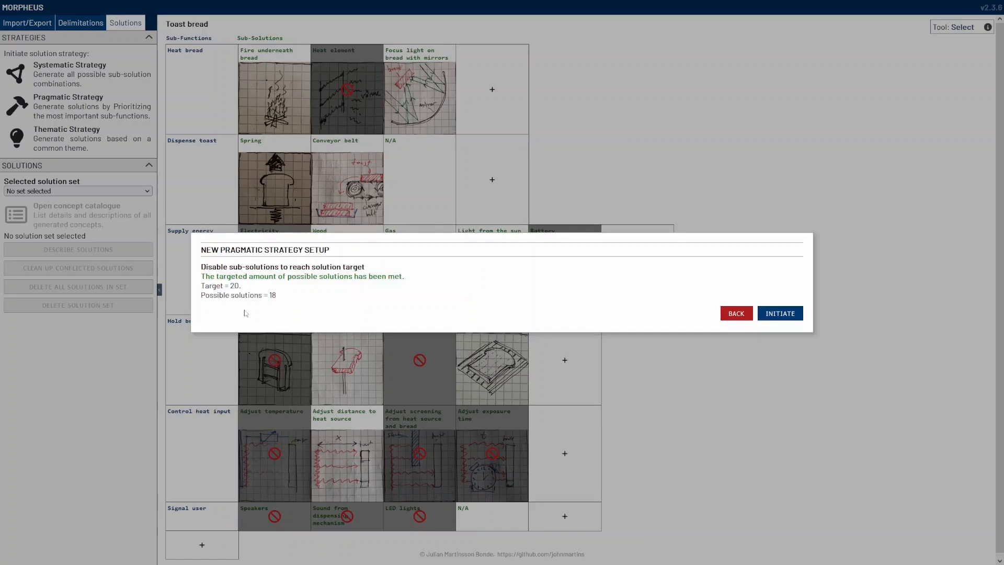
Initiate the pragmatic strategy and generate all solutions for its solution set.
{"action": "left_click_drag", "start_coordinate": [203, 276], "coordinate": [397, 277]}
{"action": "left_click", "coordinate": [430, 281]}
{"action": "left_click", "coordinate": [780, 313]}
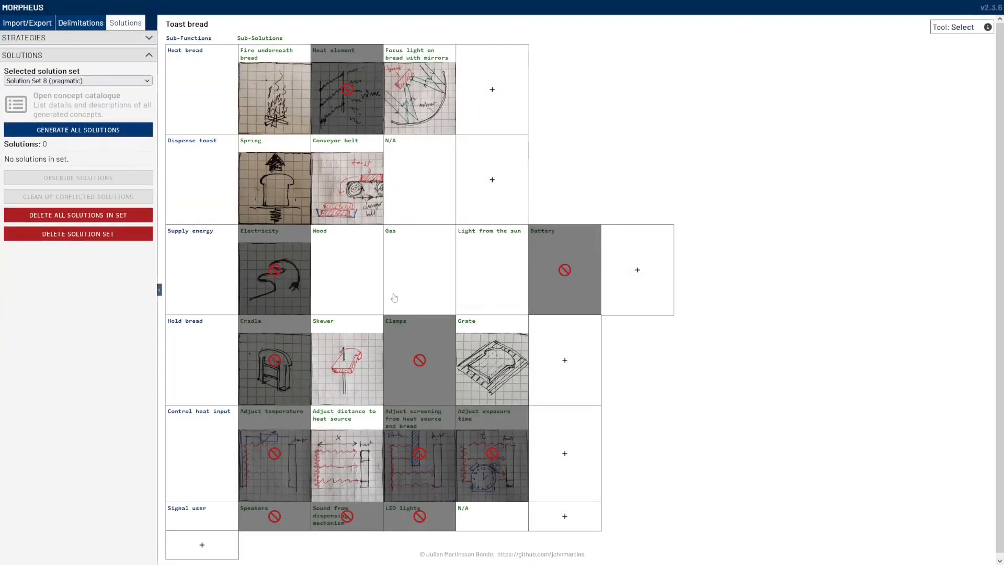
{"action": "left_click", "coordinate": [77, 128]}
{"action": "double_click", "coordinate": [58, 144]}
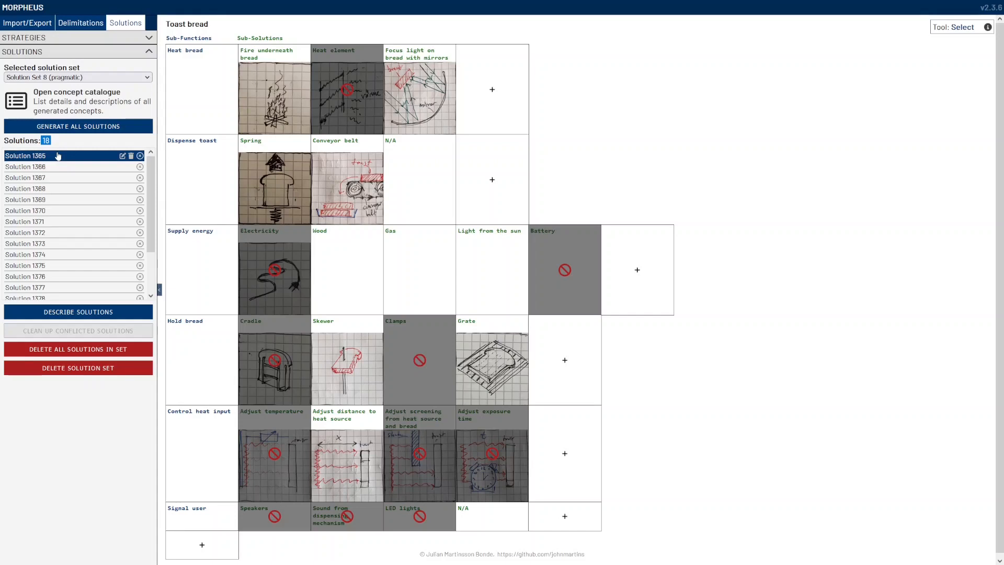
Look through the generated solutions of the pragmatic set and compare their sub-solution combinations in the matrix.
{"action": "left_click", "coordinate": [60, 166]}
{"action": "left_click", "coordinate": [60, 179]}
{"action": "left_click", "coordinate": [60, 188]}
{"action": "left_click", "coordinate": [59, 200]}
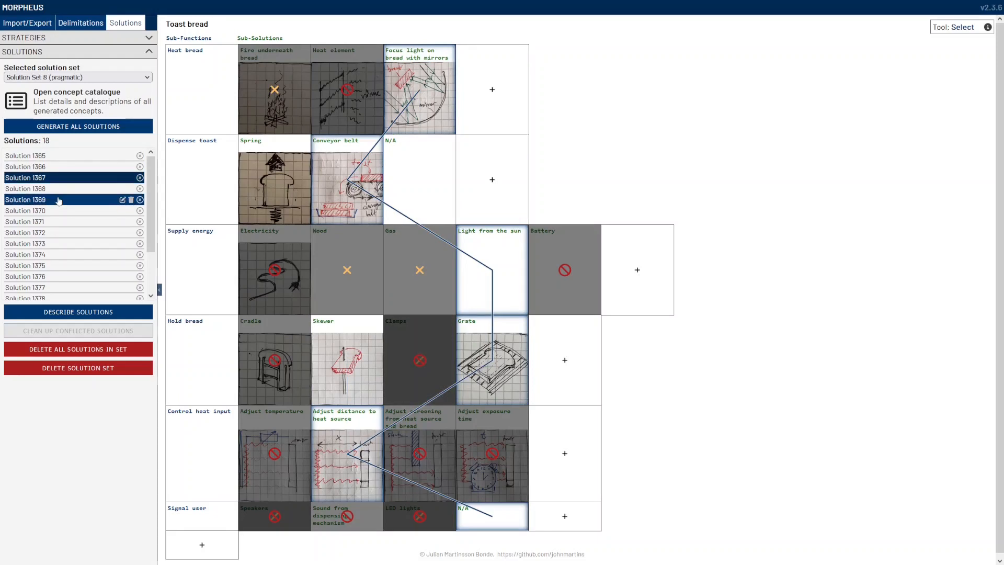
{"action": "left_click", "coordinate": [56, 210]}
{"action": "left_click", "coordinate": [55, 221]}
{"action": "left_click", "coordinate": [52, 232]}
{"action": "left_click", "coordinate": [50, 243]}
{"action": "left_click", "coordinate": [49, 254]}
{"action": "left_click", "coordinate": [48, 265]}
{"action": "left_click", "coordinate": [47, 276]}
{"action": "left_click", "coordinate": [47, 287]}
{"action": "left_click", "coordinate": [815, 373]}
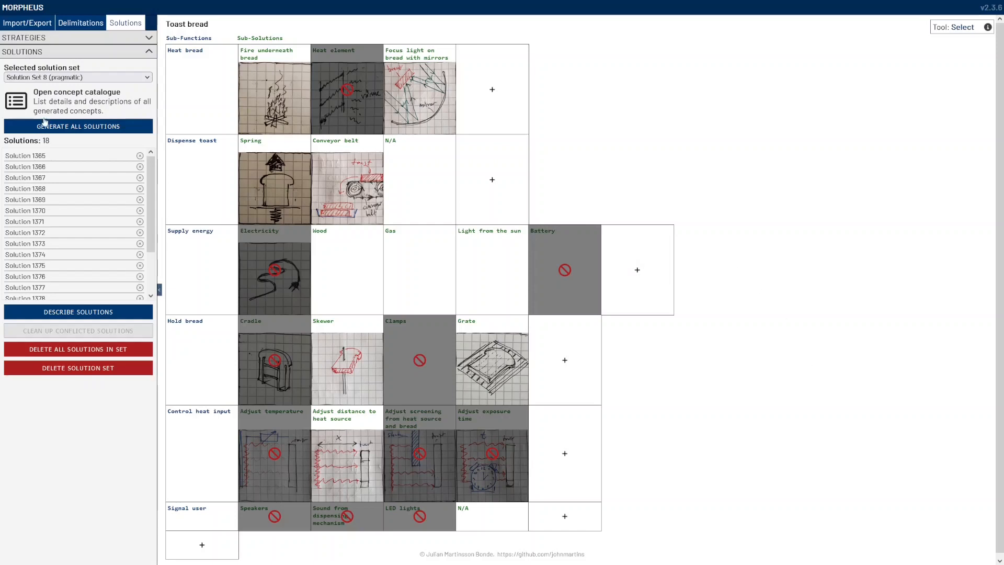
Check the matrix and solution export options and review the sub-solution paths of Solutions 1365 to 1374 again.
{"action": "left_click", "coordinate": [19, 24]}
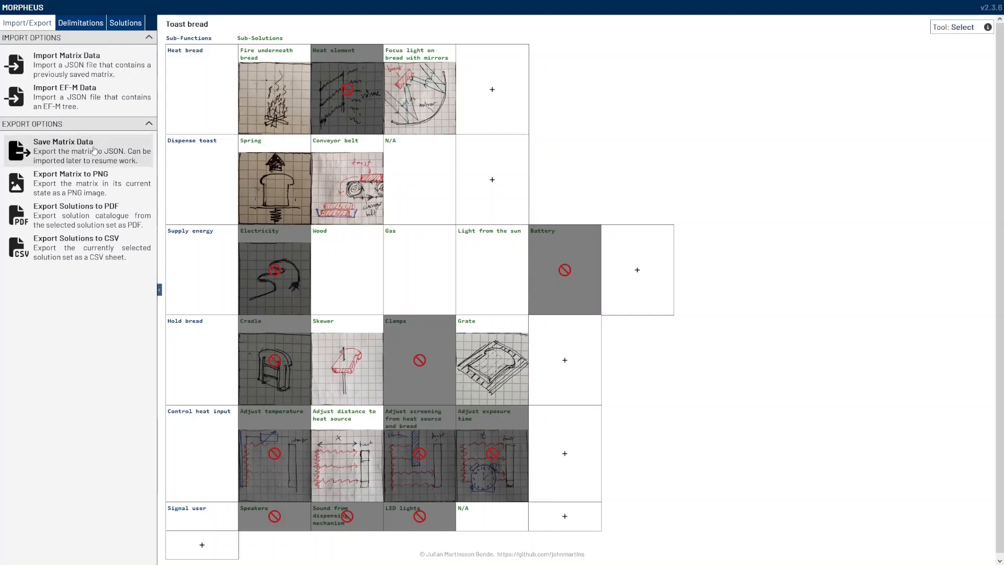
{"action": "left_click", "coordinate": [126, 23]}
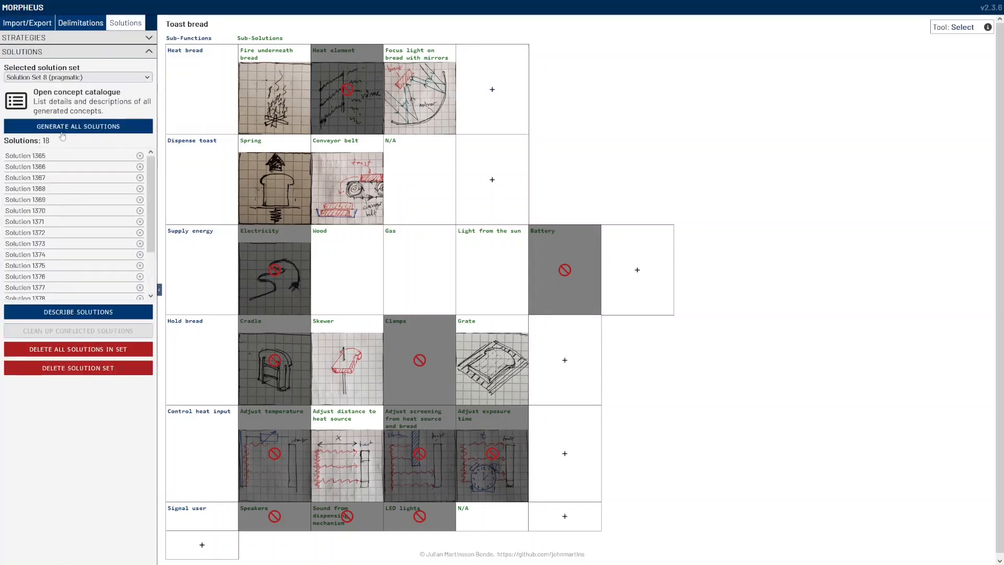
{"action": "left_click", "coordinate": [81, 158]}
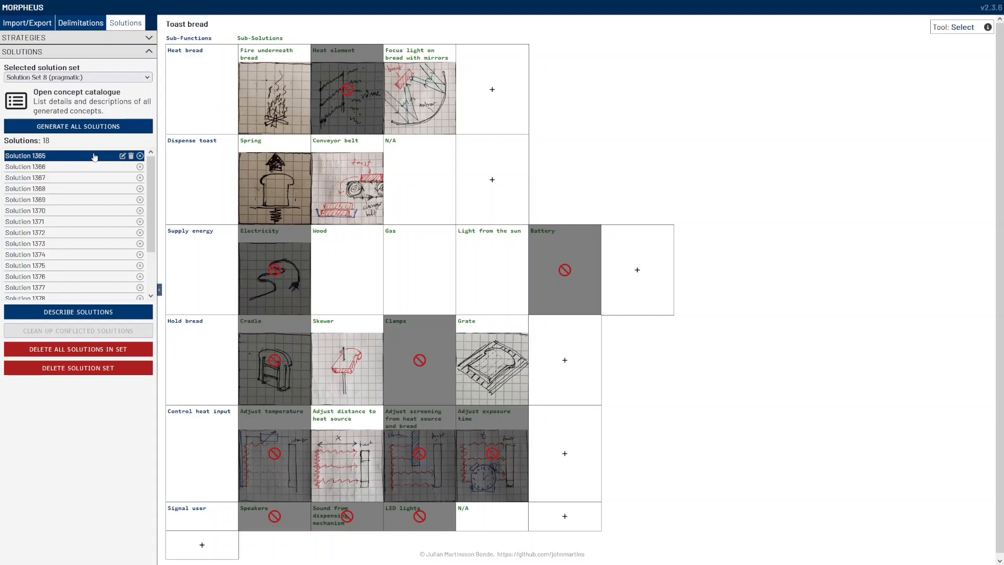
{"action": "left_click", "coordinate": [96, 167]}
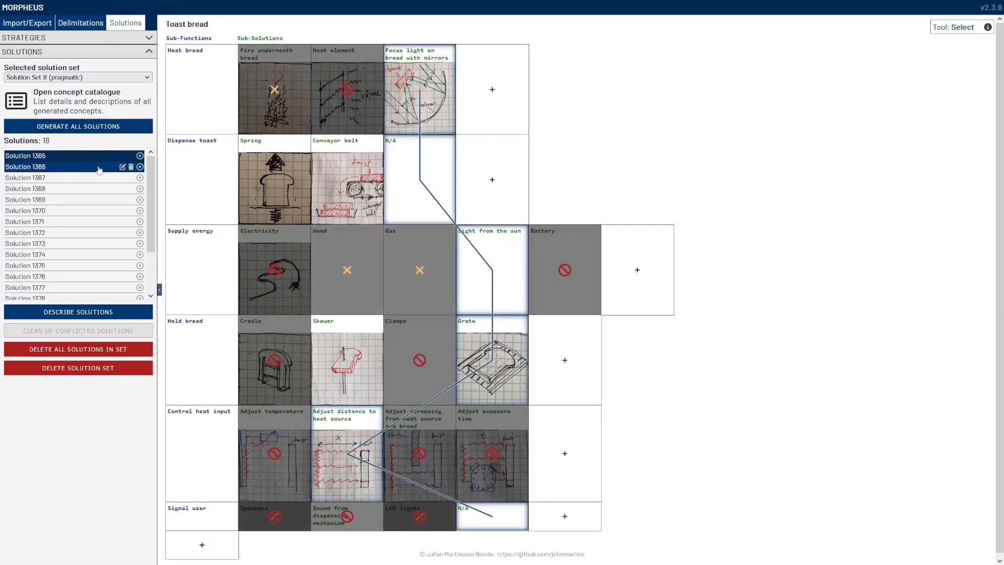
{"action": "left_click", "coordinate": [95, 179]}
{"action": "left_click", "coordinate": [94, 189]}
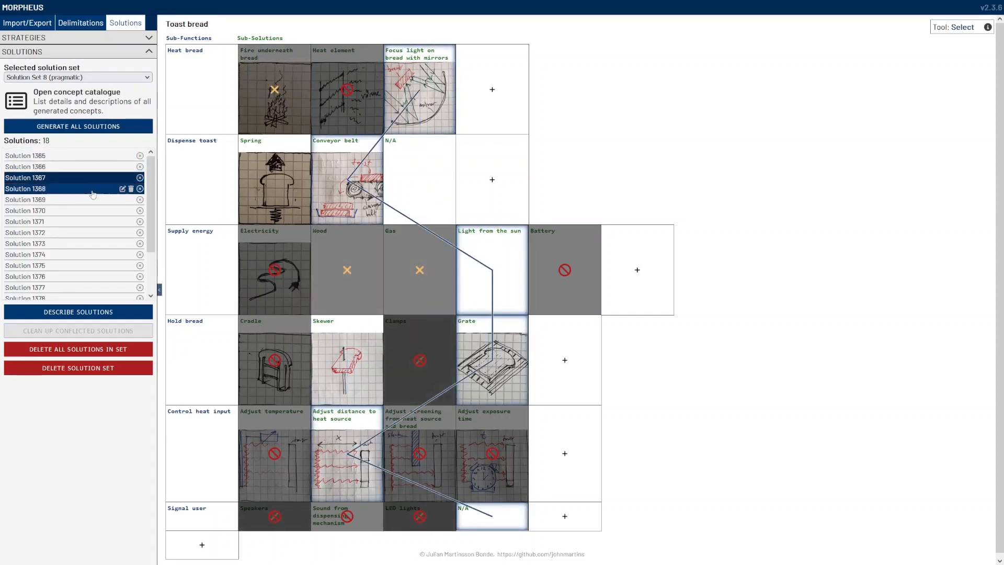
{"action": "left_click", "coordinate": [93, 199]}
{"action": "left_click", "coordinate": [91, 207]}
{"action": "left_click", "coordinate": [88, 222]}
{"action": "left_click", "coordinate": [85, 232]}
{"action": "left_click", "coordinate": [81, 254]}
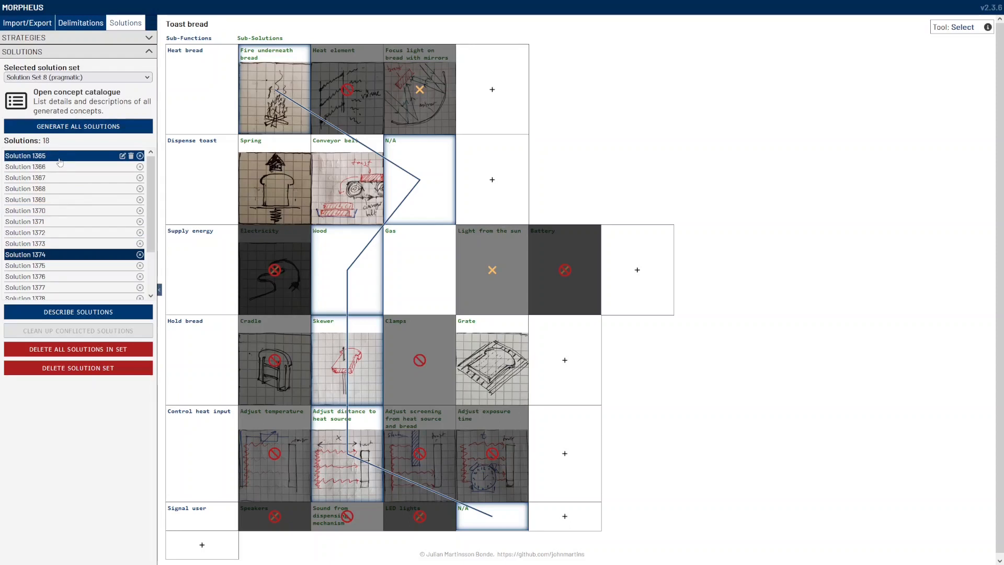
Open the solution description form for Solution 1366.
{"action": "left_click", "coordinate": [78, 166]}
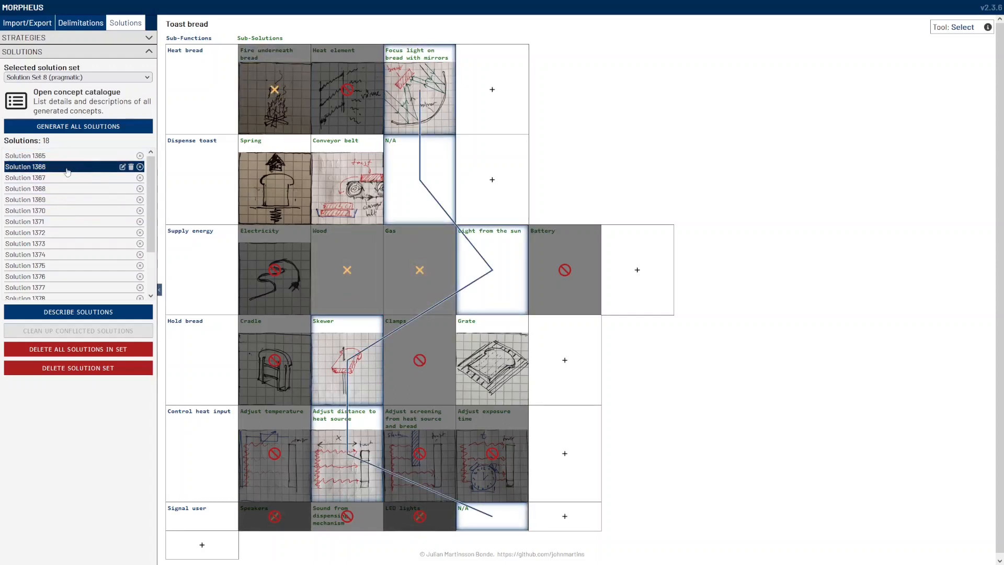
{"action": "left_click", "coordinate": [123, 167]}
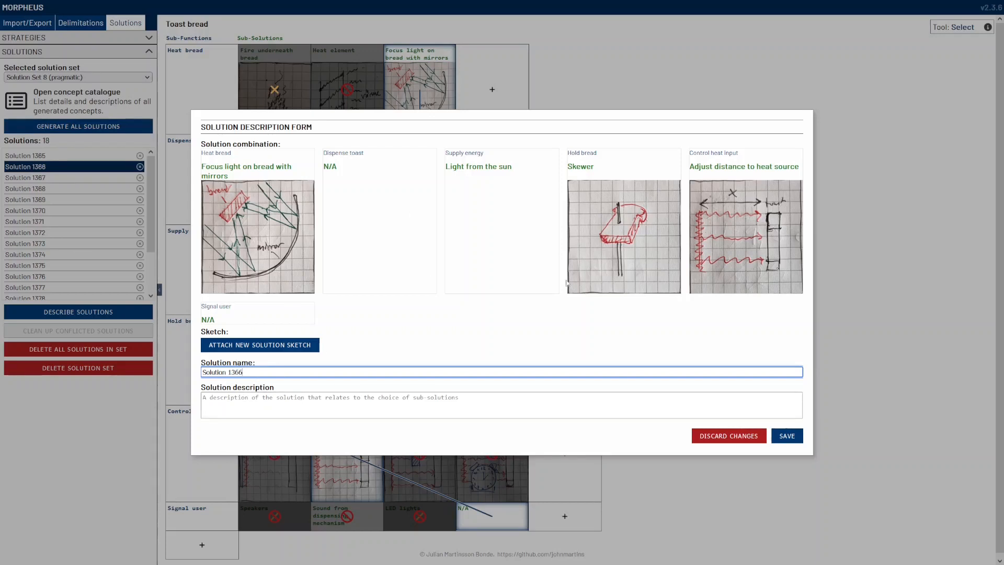
{"action": "left_click", "coordinate": [293, 399]}
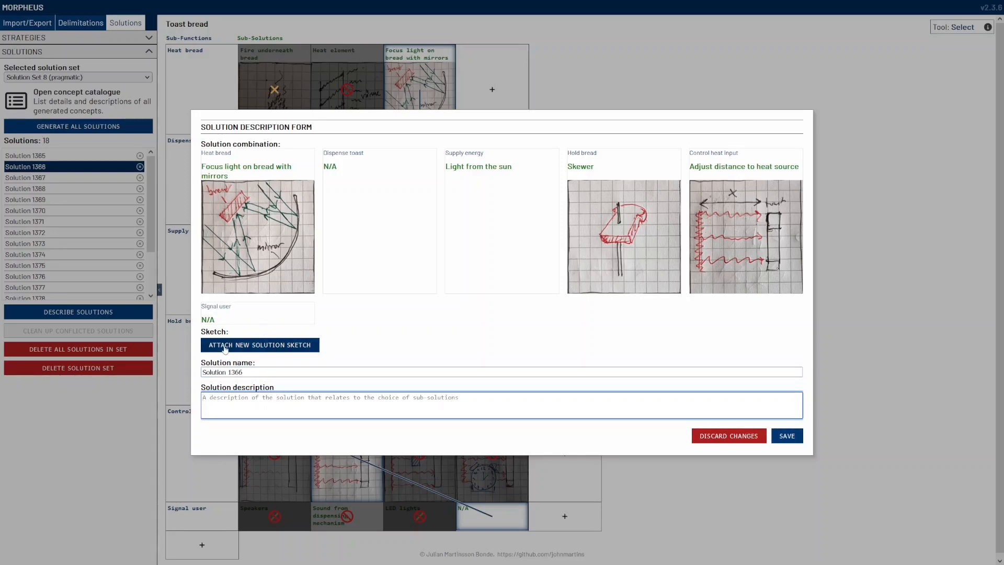
{"action": "left_click", "coordinate": [369, 315]}
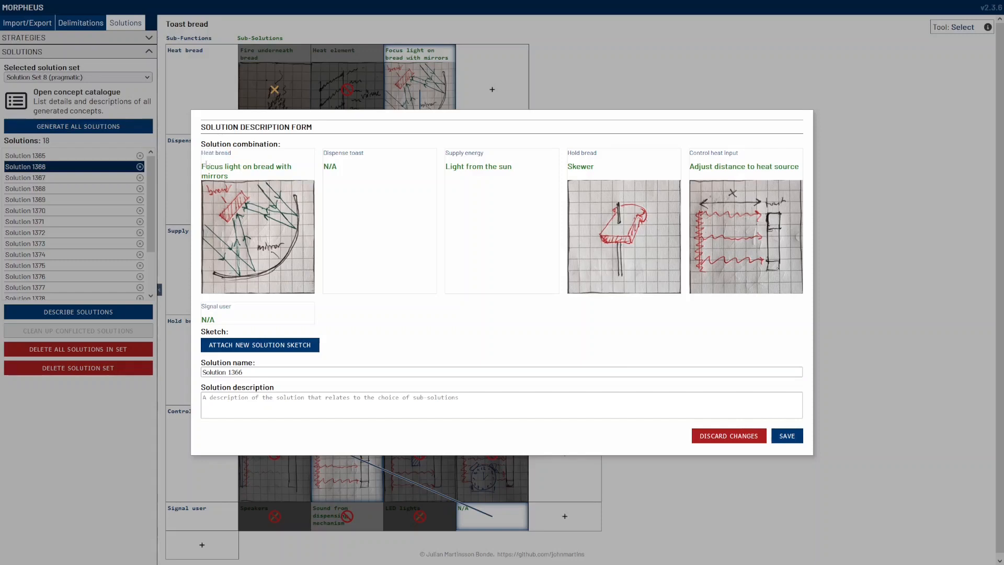
Examine which sub-solution the form lists for each sub-function, from Heat bread to Signal user.
{"action": "left_click_drag", "start_coordinate": [206, 164], "coordinate": [262, 175]}
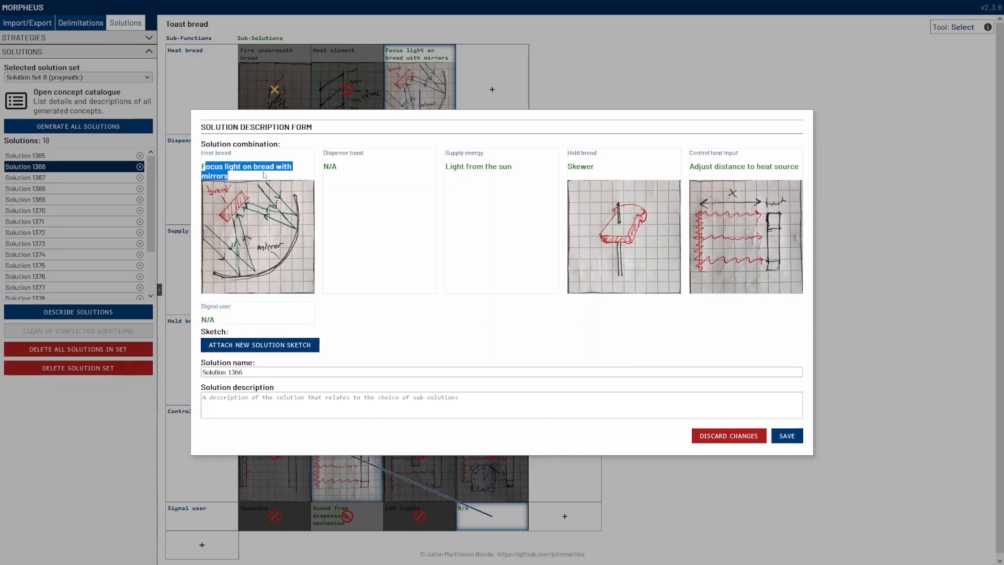
{"action": "left_click", "coordinate": [360, 182]}
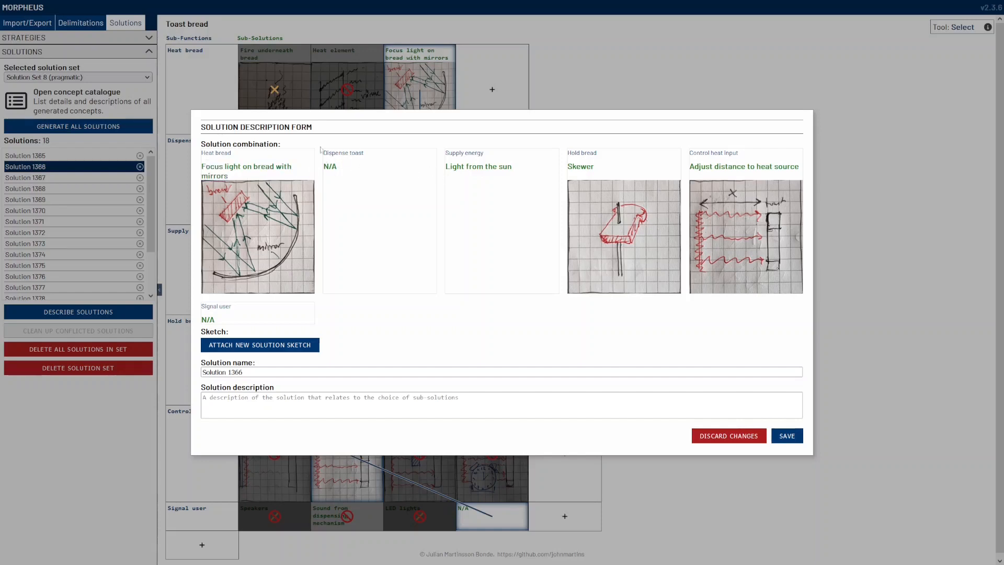
{"action": "left_click_drag", "start_coordinate": [328, 152], "coordinate": [387, 163]}
{"action": "left_click", "coordinate": [408, 168]}
{"action": "left_click_drag", "start_coordinate": [446, 153], "coordinate": [515, 169]}
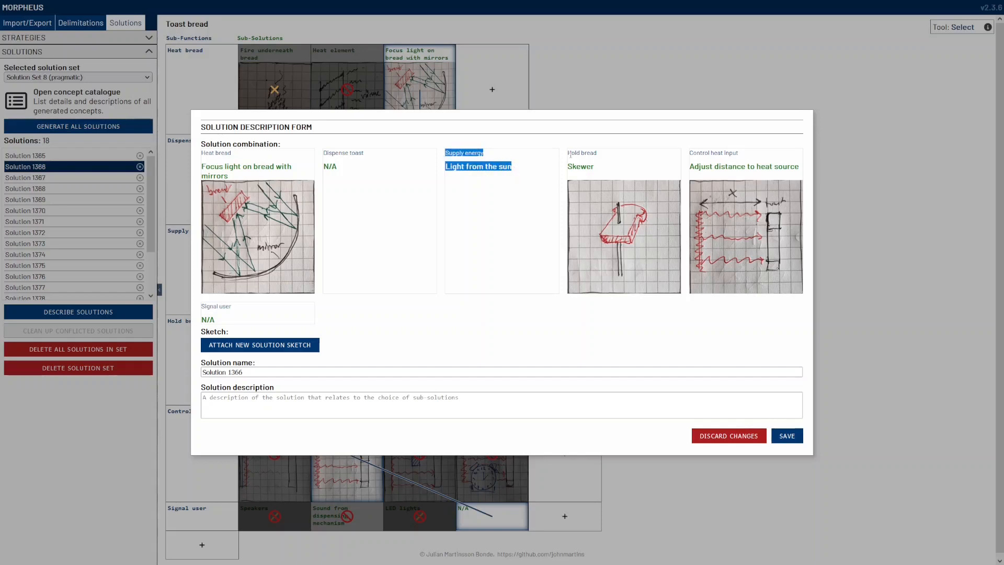
{"action": "left_click_drag", "start_coordinate": [570, 154], "coordinate": [595, 168]}
{"action": "left_click", "coordinate": [596, 173]}
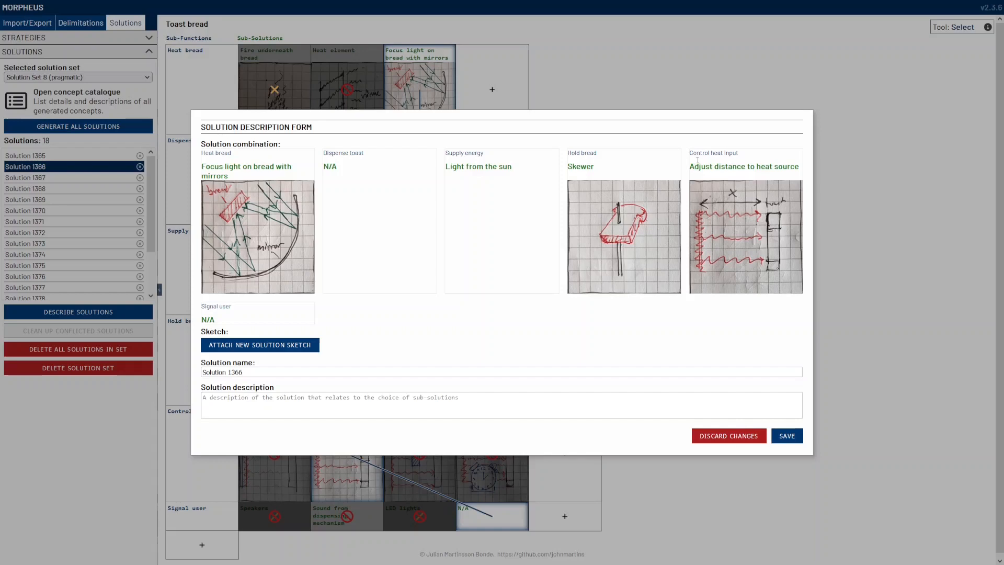
{"action": "left_click_drag", "start_coordinate": [694, 166], "coordinate": [797, 167]}
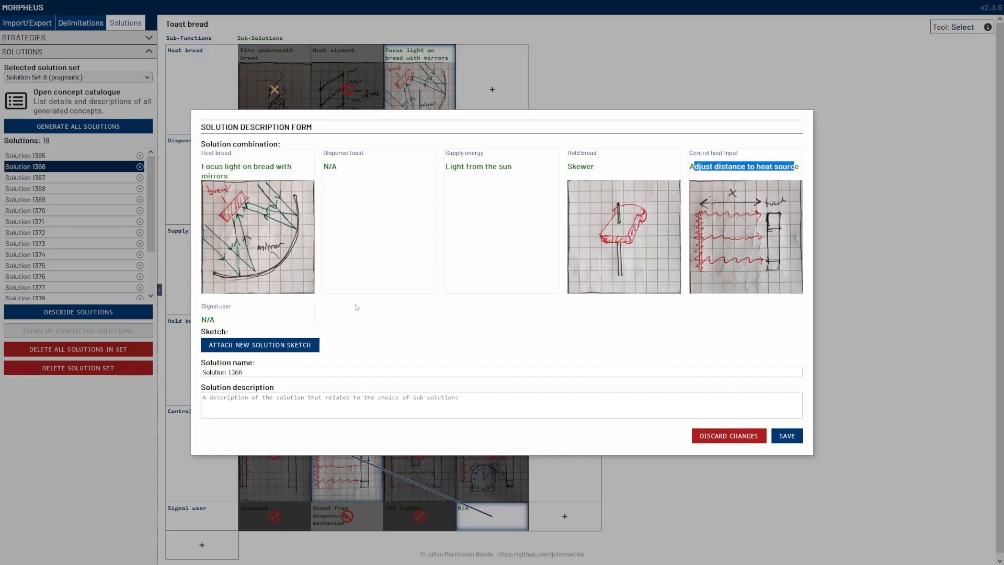
{"action": "left_click", "coordinate": [240, 312]}
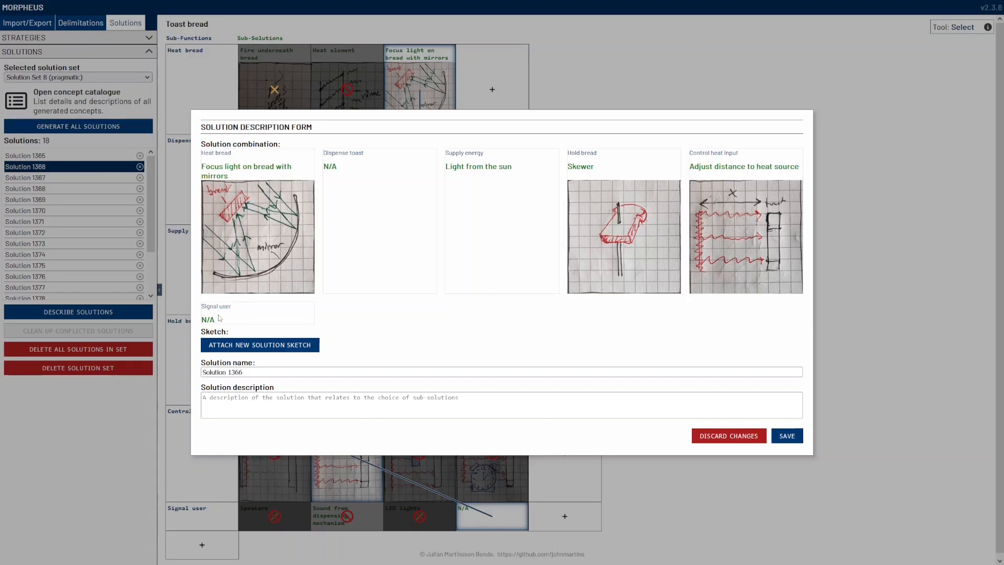
Describe the solution: bread held by a skewer mounted on the center of a mirror parabola aimed at the sun, placed higher or lower to adjust heat.
{"action": "left_click", "coordinate": [293, 405]}
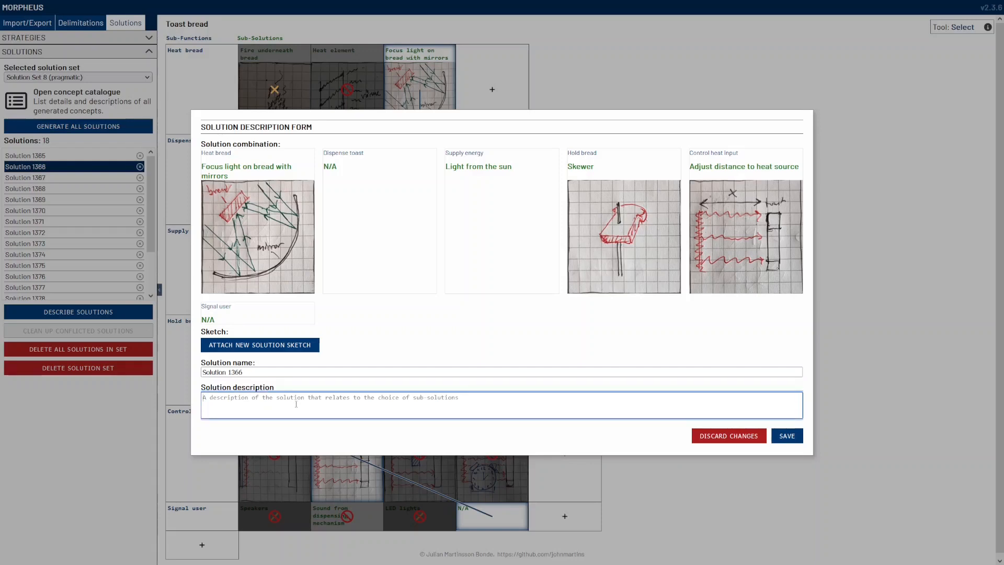
{"action": "type", "text": "The bread is held in place using a skewer, which is mounter on the center of a mirror parabola. The bread can be placer higher or lower on the skewer to adjust the heat input. The parabola is then aimed at the sun, which will commence the toasting process"}
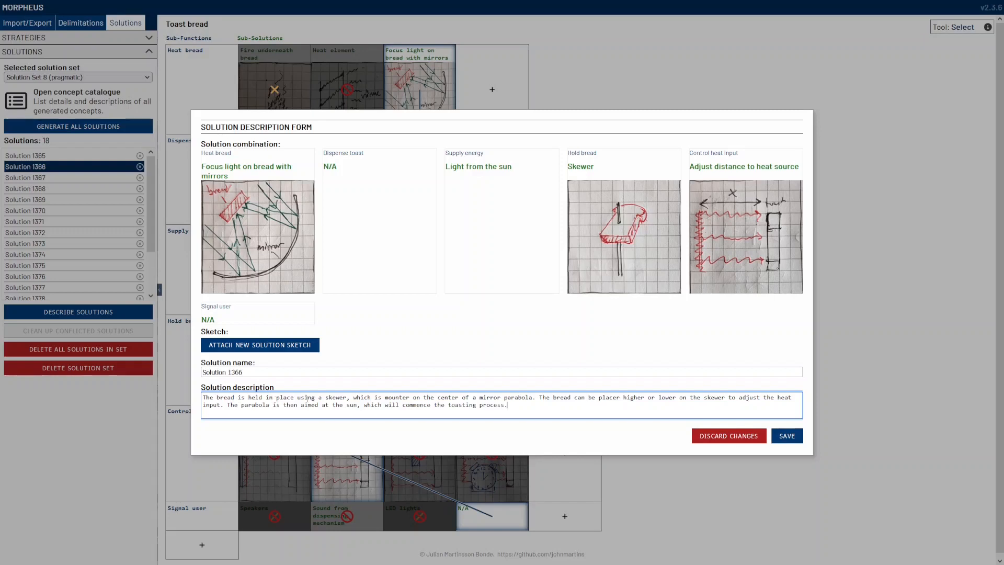
{"action": "left_click", "coordinate": [408, 398]}
{"action": "key", "text": "BackSpace"}
{"action": "type", "text": "d"}
{"action": "left_click_drag", "start_coordinate": [508, 405], "coordinate": [148, 386]}
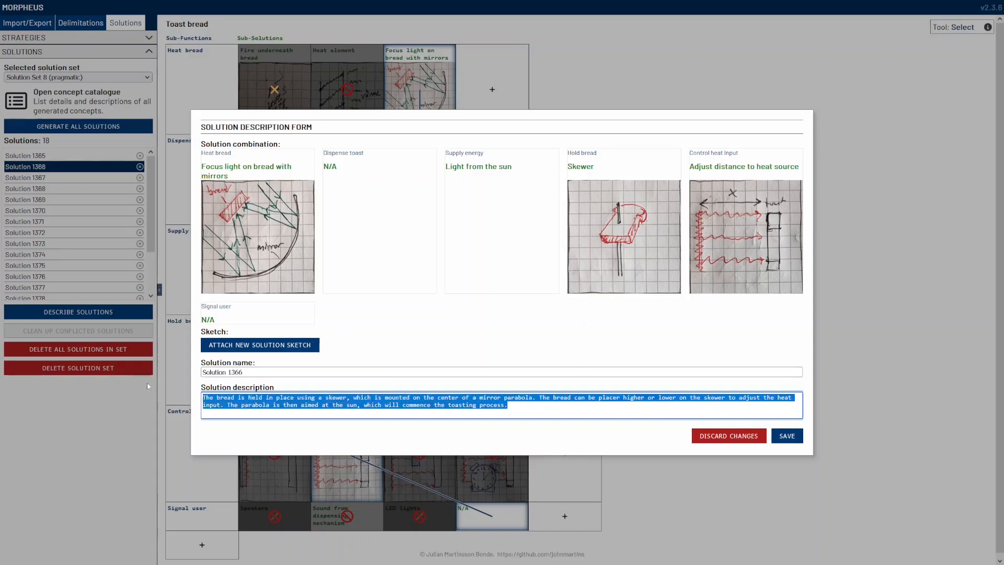
{"action": "left_click", "coordinate": [553, 407]}
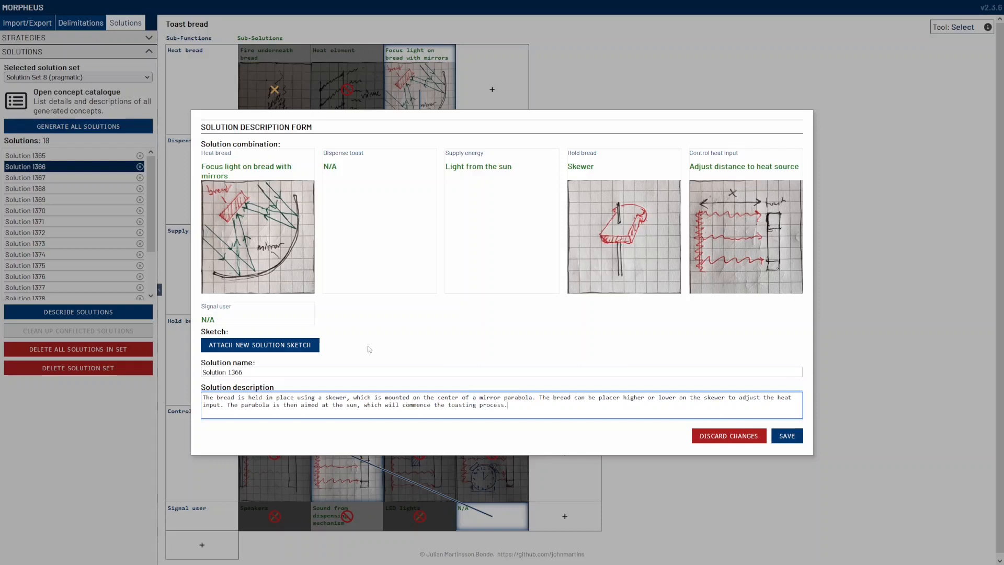
{"action": "triple_click", "coordinate": [521, 407]}
{"action": "left_click", "coordinate": [520, 407]}
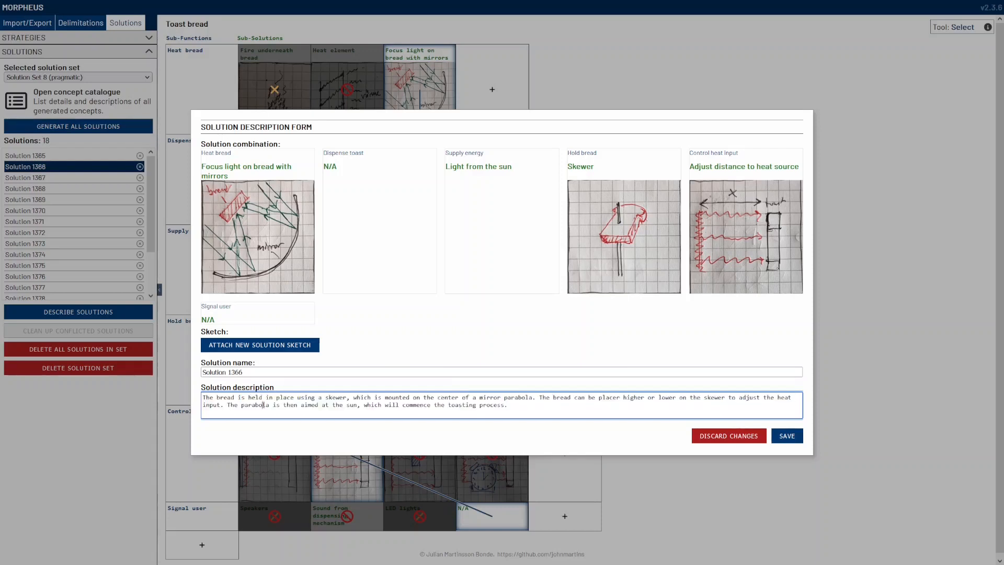
Attach the hand-drawn sketch image of the mirror parabola concept to Solution 1366 and save the description.
{"action": "left_click", "coordinate": [266, 348]}
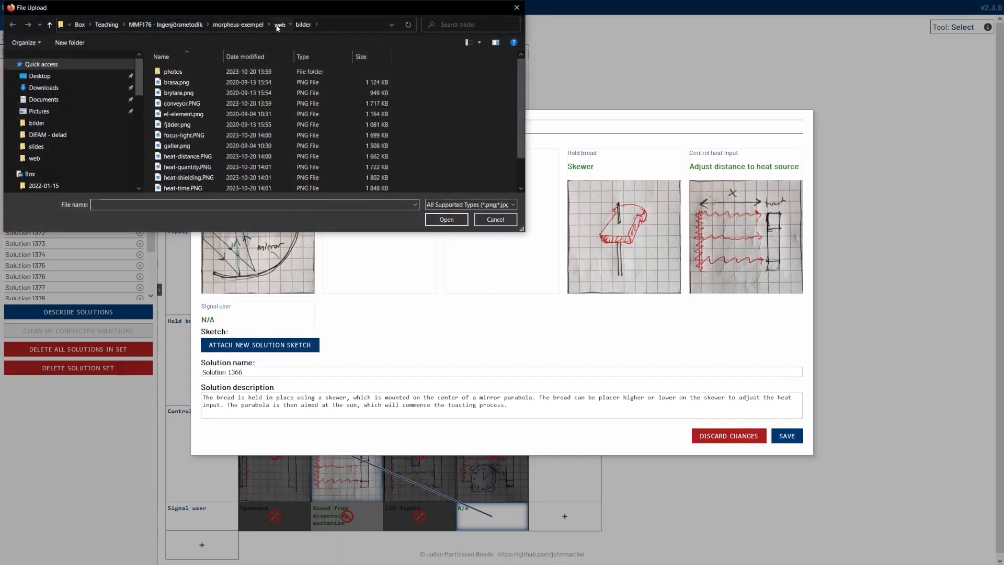
{"action": "left_click", "coordinate": [280, 25]}
{"action": "double_click", "coordinate": [193, 83]}
{"action": "left_click", "coordinate": [180, 93]}
{"action": "left_click", "coordinate": [448, 220]}
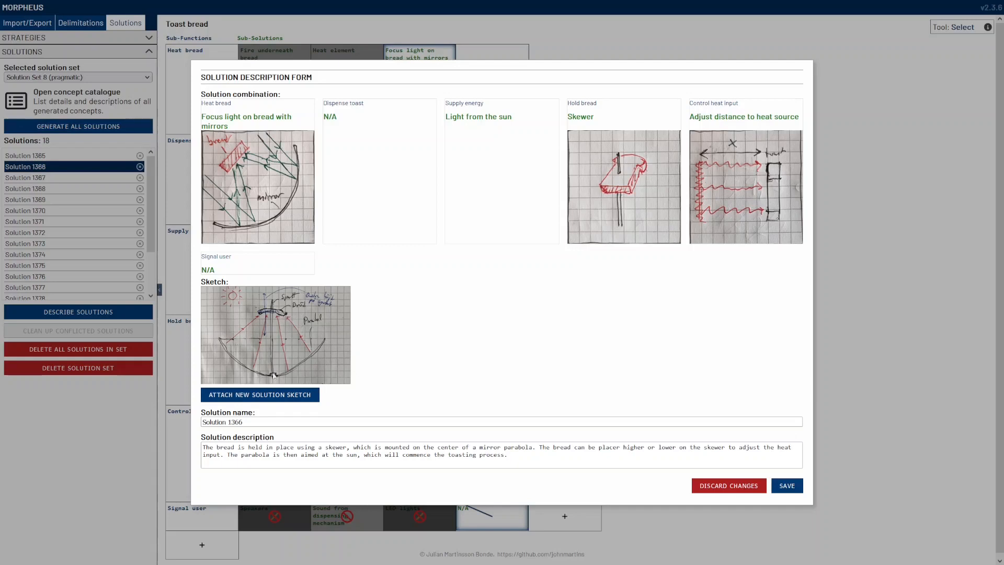
{"action": "left_click", "coordinate": [786, 485]}
Check the description status of Solution 1366 and look over the other solutions in the set.
{"action": "left_click", "coordinate": [118, 188]}
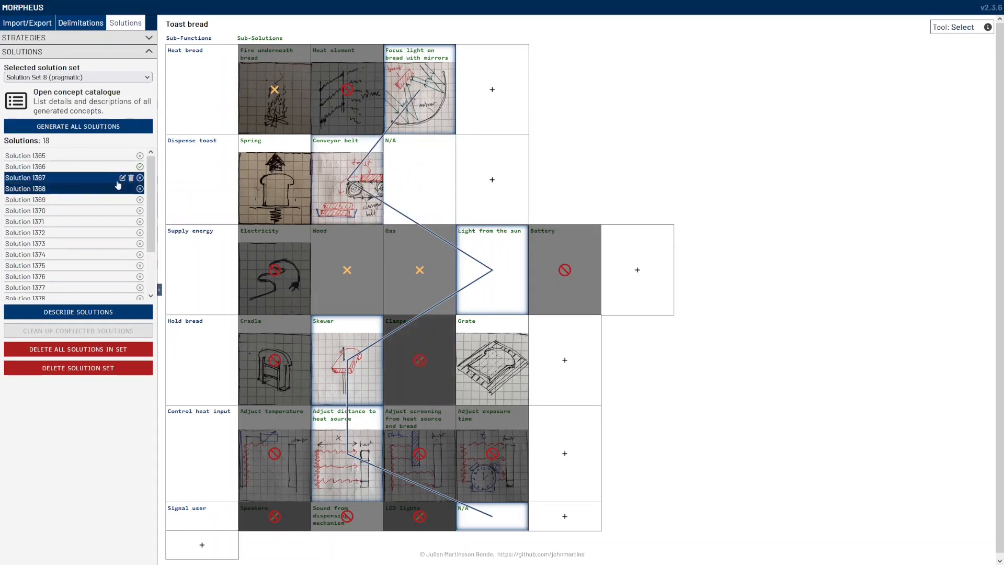
{"action": "left_click", "coordinate": [137, 167]}
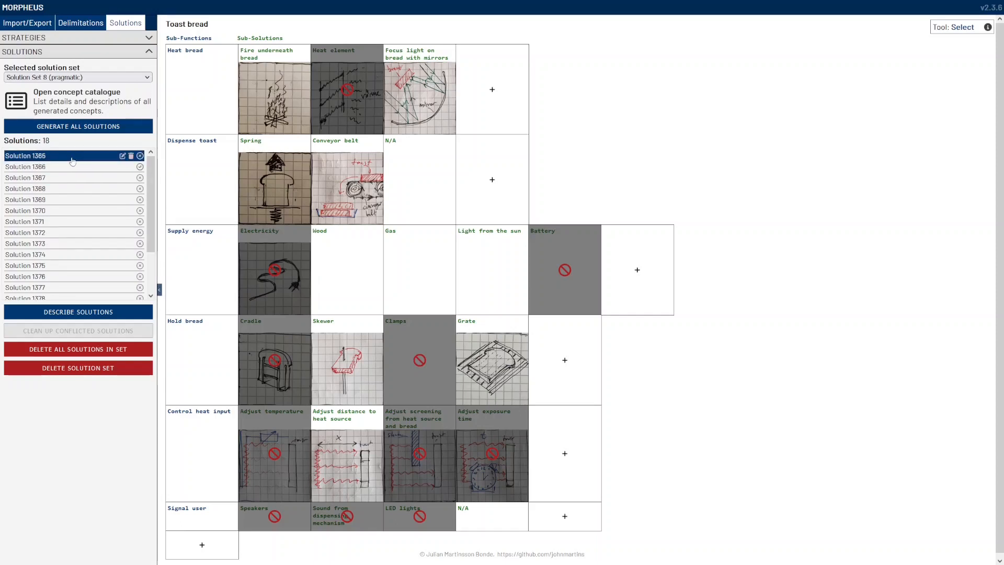
{"action": "mouse_move", "coordinate": [62, 188]}
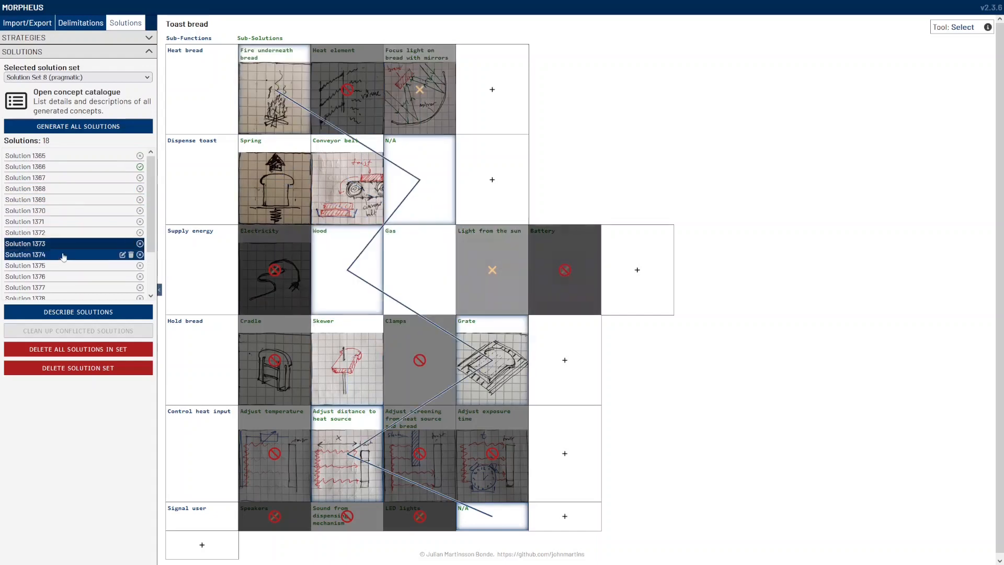
Open the concept catalogue for Solution Set 8 and review the listed combinations and the description of Solution 1366.
{"action": "scroll", "coordinate": [68, 290], "scroll_direction": "down", "scroll_amount": 2}
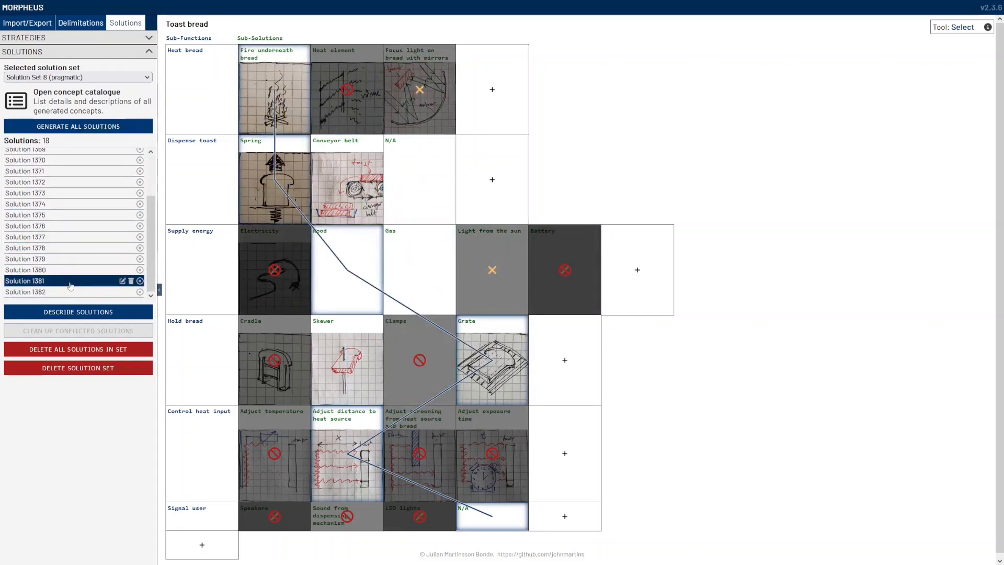
{"action": "scroll", "coordinate": [106, 259], "scroll_direction": "up", "scroll_amount": 2}
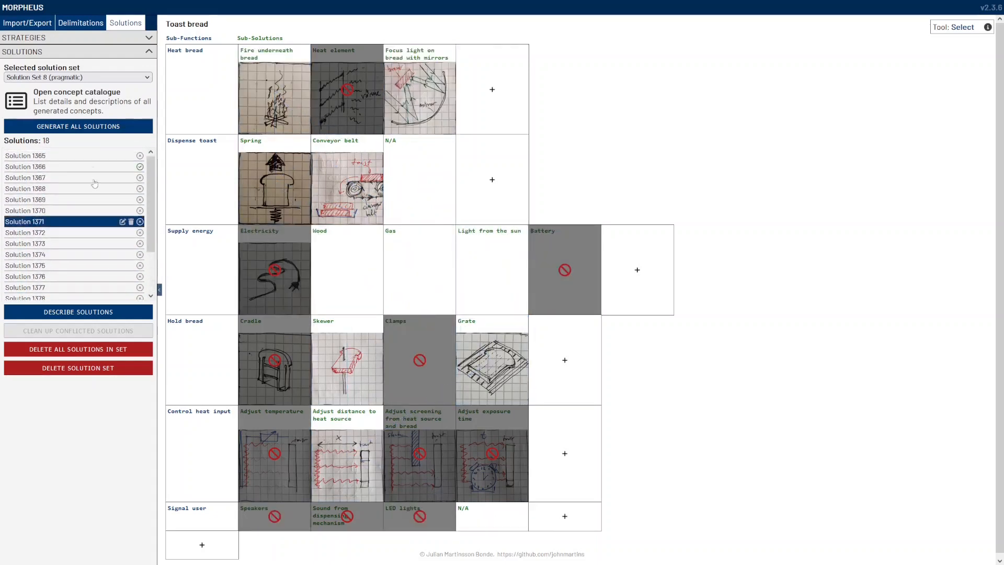
{"action": "left_click", "coordinate": [68, 105]}
{"action": "scroll", "coordinate": [358, 230], "scroll_direction": "down", "scroll_amount": 5}
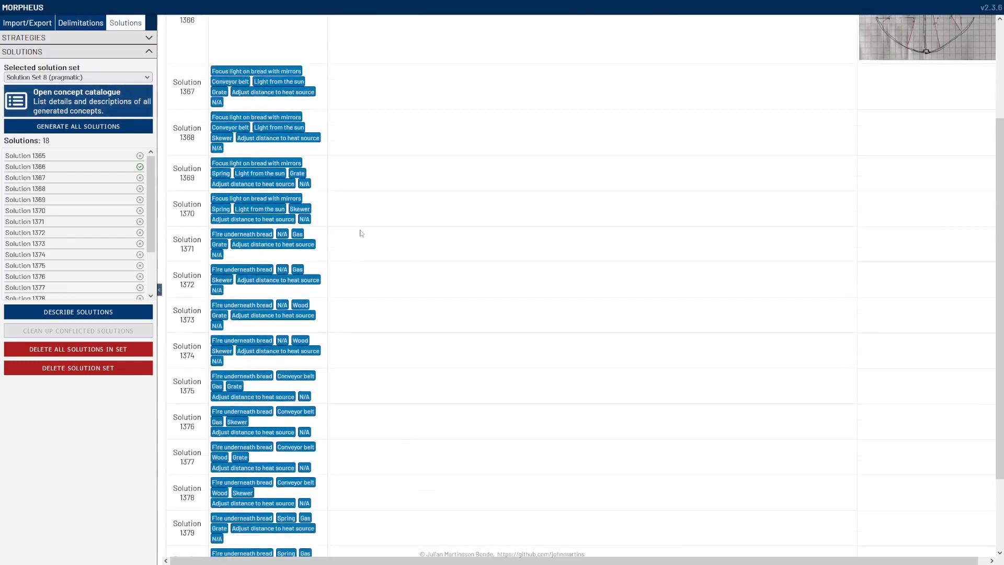
{"action": "scroll", "coordinate": [426, 377], "scroll_direction": "up", "scroll_amount": 5}
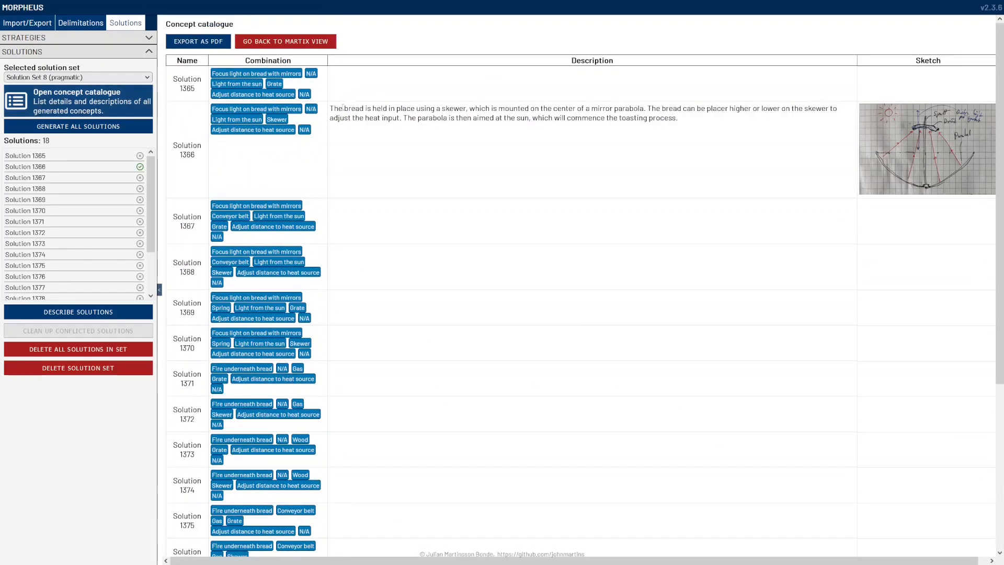
{"action": "left_click_drag", "start_coordinate": [343, 108], "coordinate": [748, 122]}
{"action": "left_click", "coordinate": [745, 127]}
Return to the matrix view and look over the import and export options for the matrix and solutions.
{"action": "left_click", "coordinate": [285, 41]}
{"action": "left_click", "coordinate": [30, 25]}
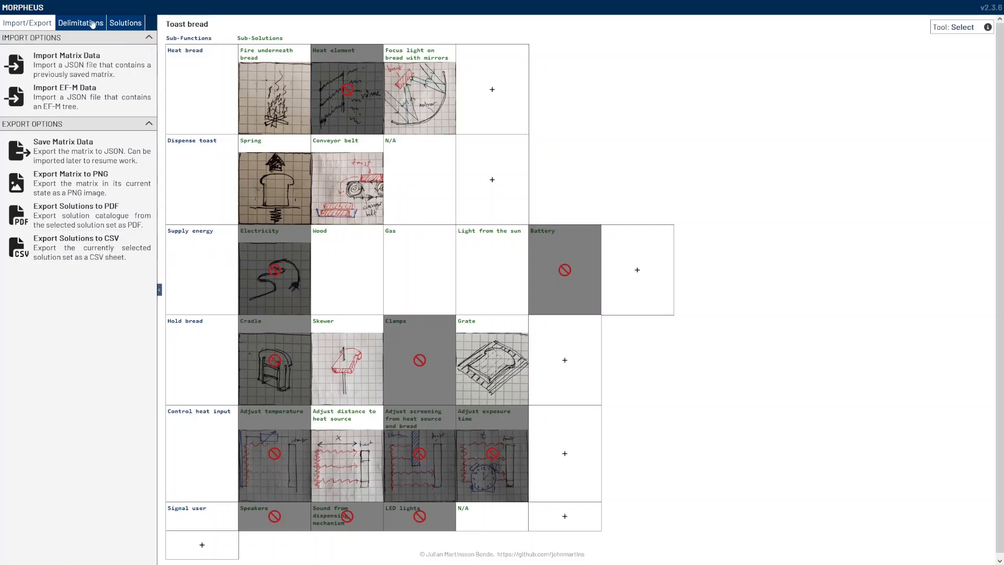
{"action": "scroll", "coordinate": [127, 385], "scroll_direction": "down", "scroll_amount": 1}
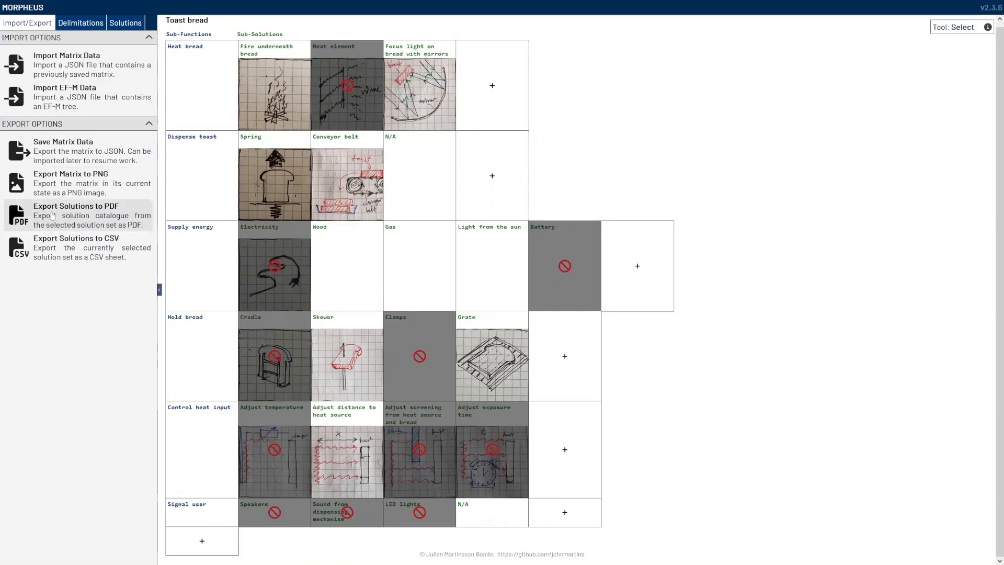
Reopen the concept catalogue for the pragmatic solution set and look through its entries down to Solution 1382.
{"action": "left_click", "coordinate": [126, 25]}
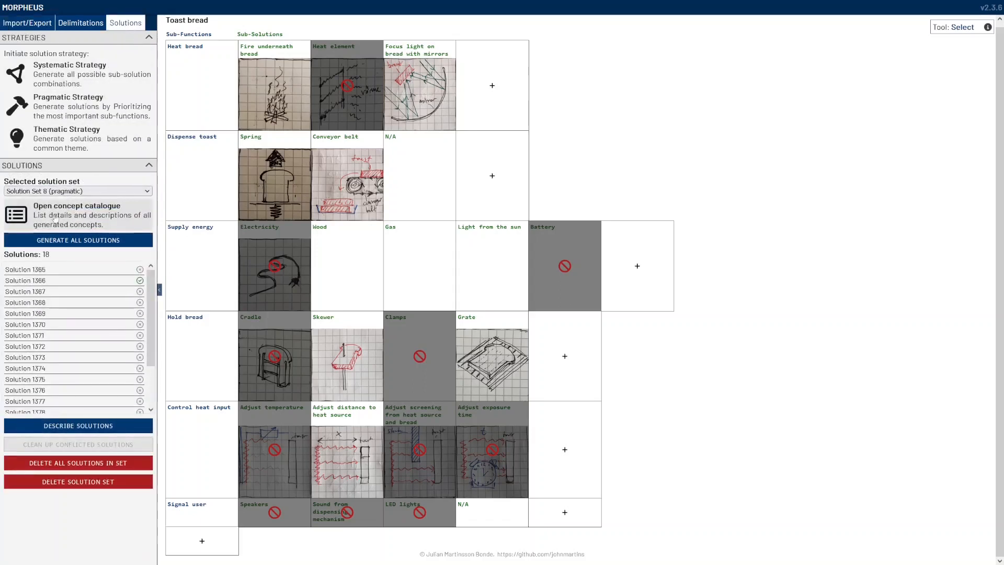
{"action": "left_click", "coordinate": [84, 217]}
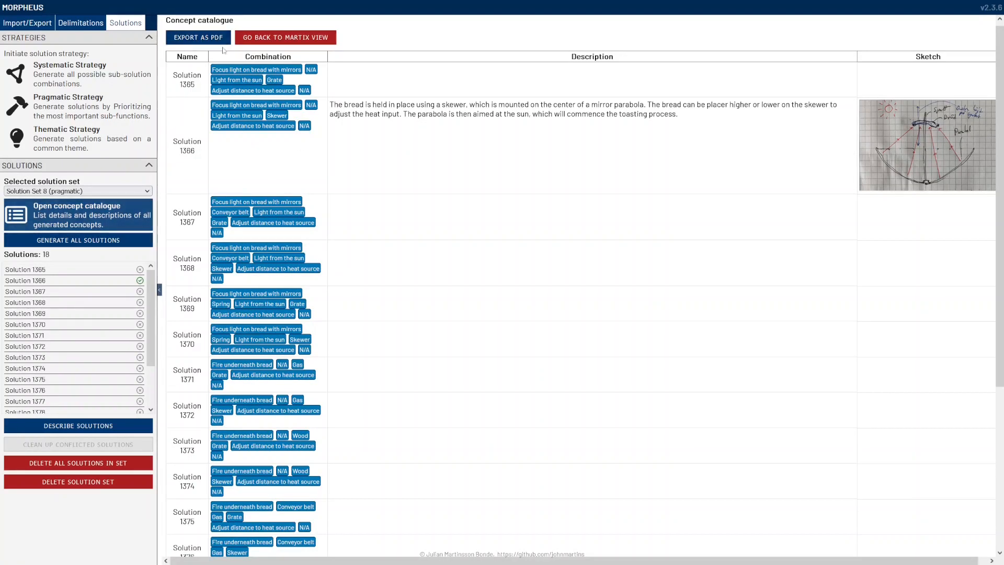
{"action": "scroll", "coordinate": [357, 214], "scroll_direction": "down", "scroll_amount": 2}
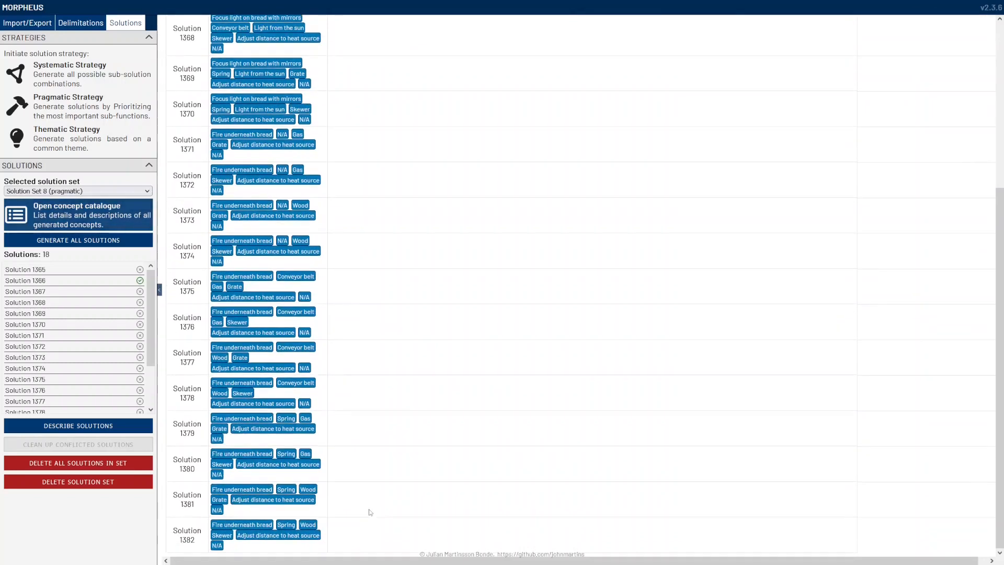
{"action": "scroll", "coordinate": [374, 293], "scroll_direction": "up", "scroll_amount": 2}
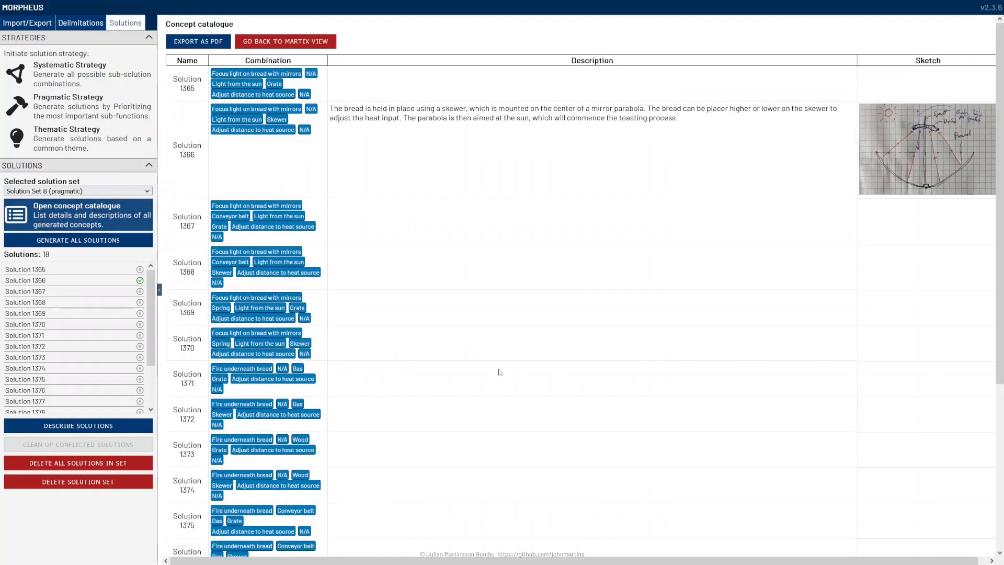